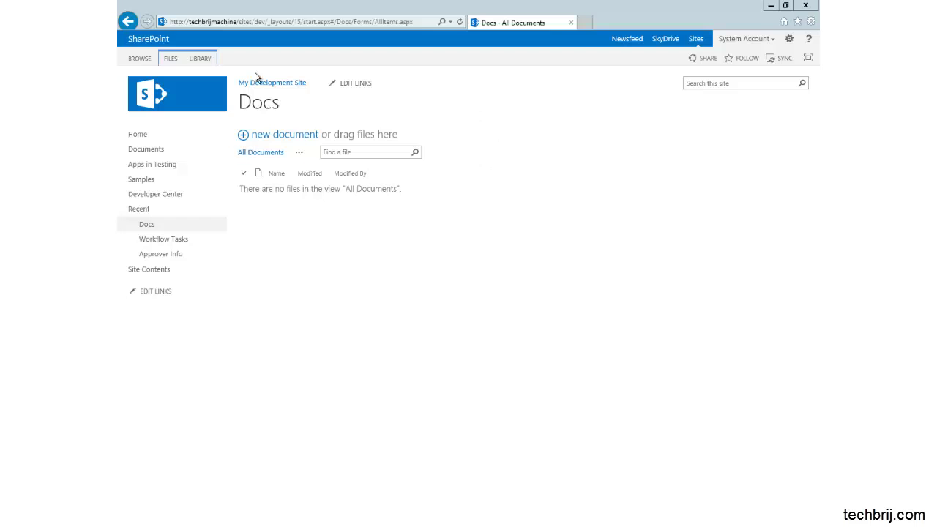
# From the Docs library's Workflow Settings, create a SharePoint Designer list workflow named 'Approval workflow'
pyautogui.click(202, 60)
pyautogui.click(750, 108)
pyautogui.click(736, 146)
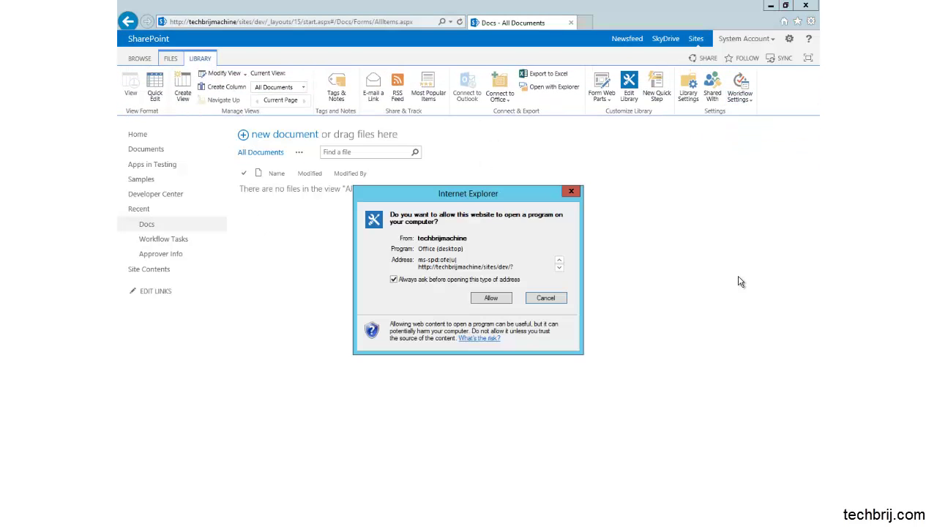
pyautogui.click(491, 299)
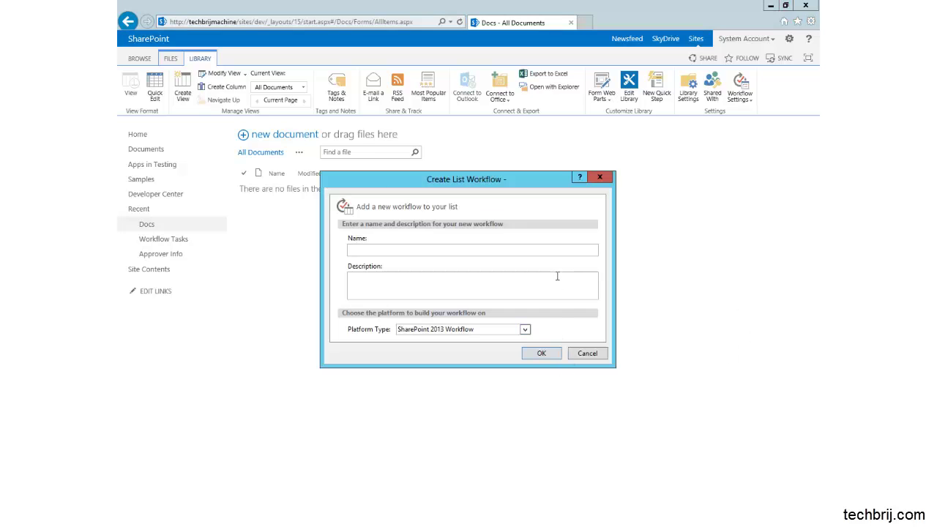
pyautogui.write('Approval workflow')
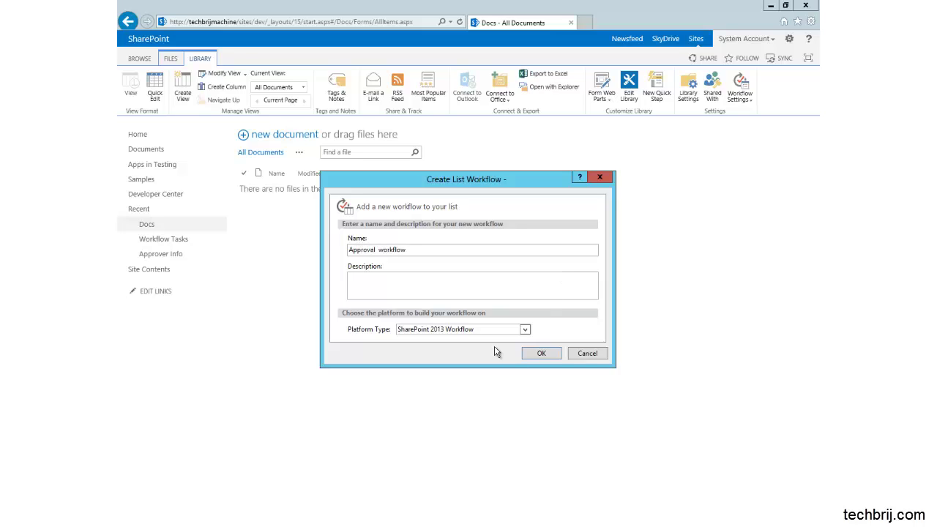
pyautogui.click(542, 354)
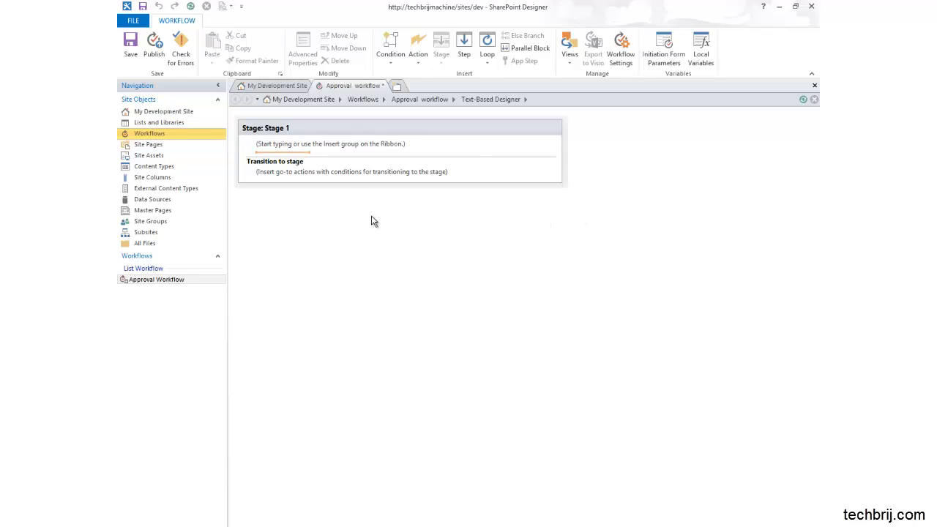
# Add a Set Workflow Status action to Stage 1 with the status Pending
pyautogui.click(418, 63)
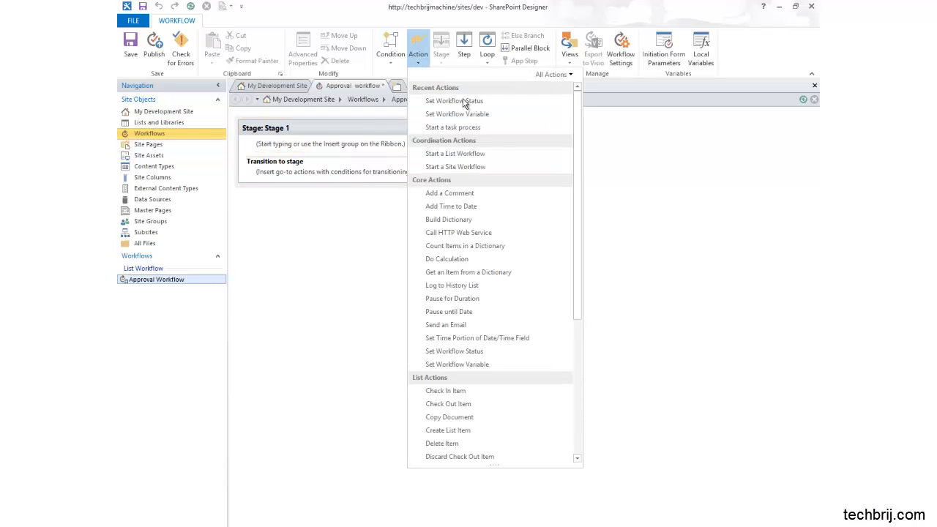
pyautogui.click(473, 101)
pyautogui.click(342, 149)
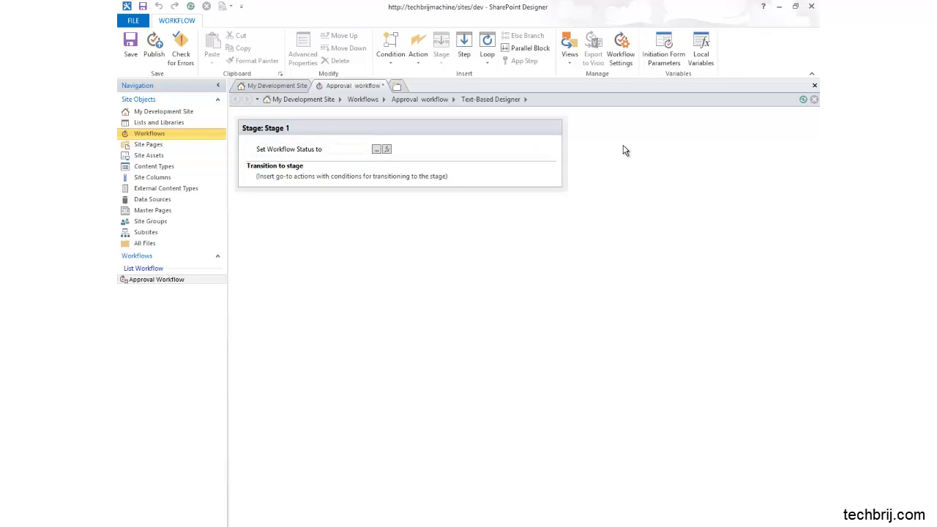
pyautogui.write('Pending')
pyautogui.click(490, 159)
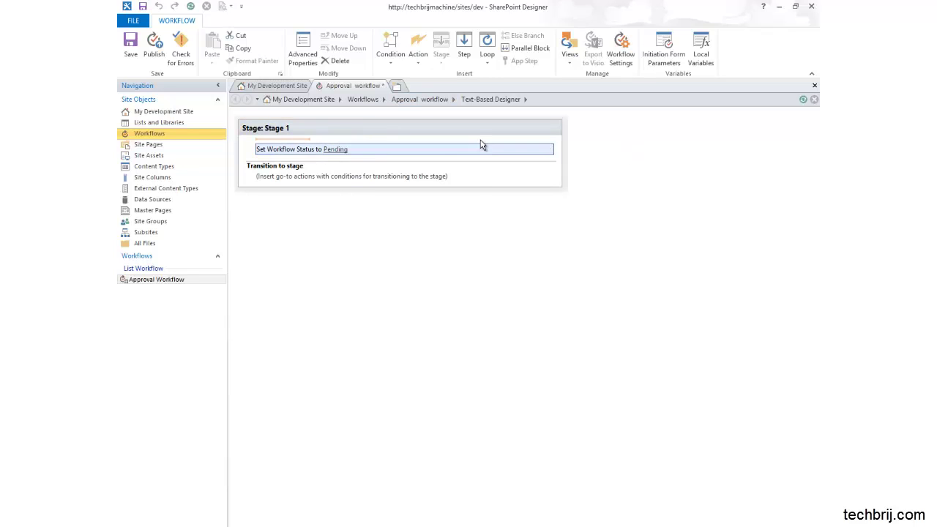
pyautogui.click(271, 150)
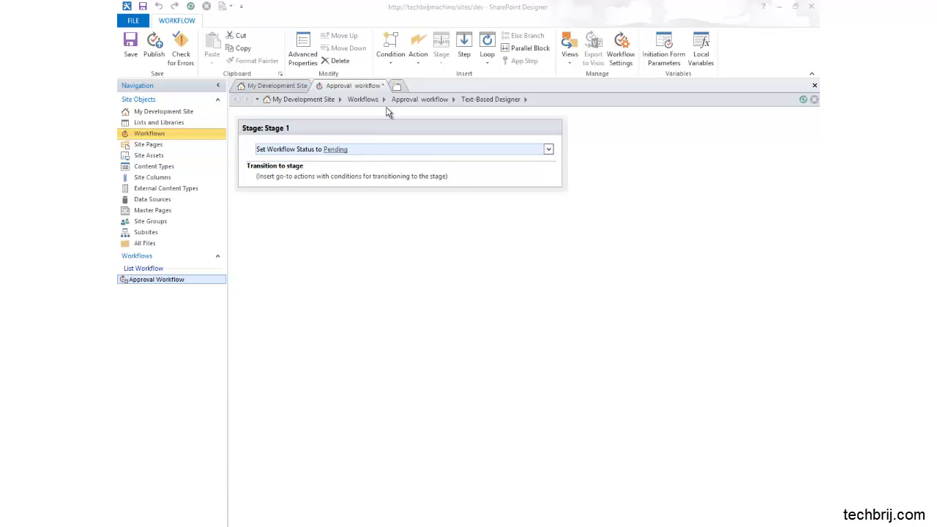
# Add a Set Workflow Variable action with a new String variable Approver, and open its value lookup
pyautogui.click(421, 65)
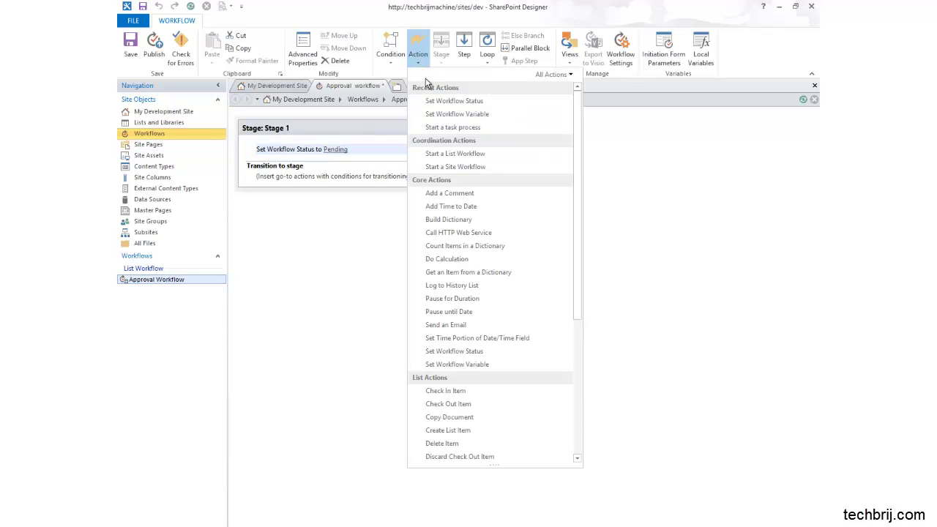
pyautogui.click(477, 119)
pyautogui.click(318, 167)
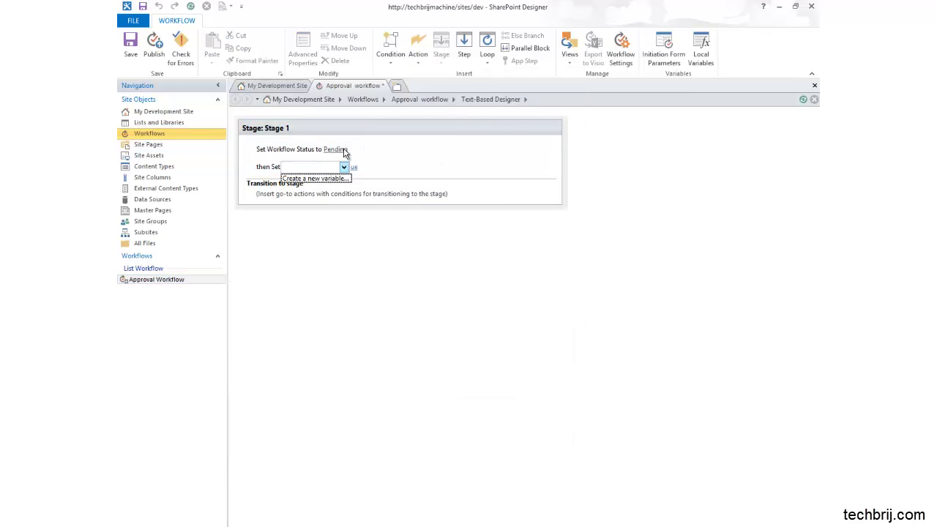
pyautogui.click(315, 180)
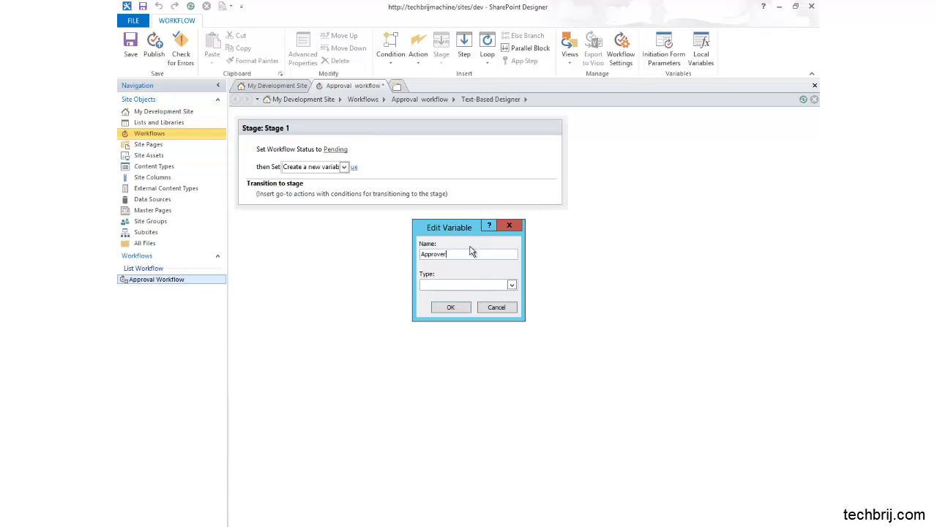
pyautogui.click(486, 285)
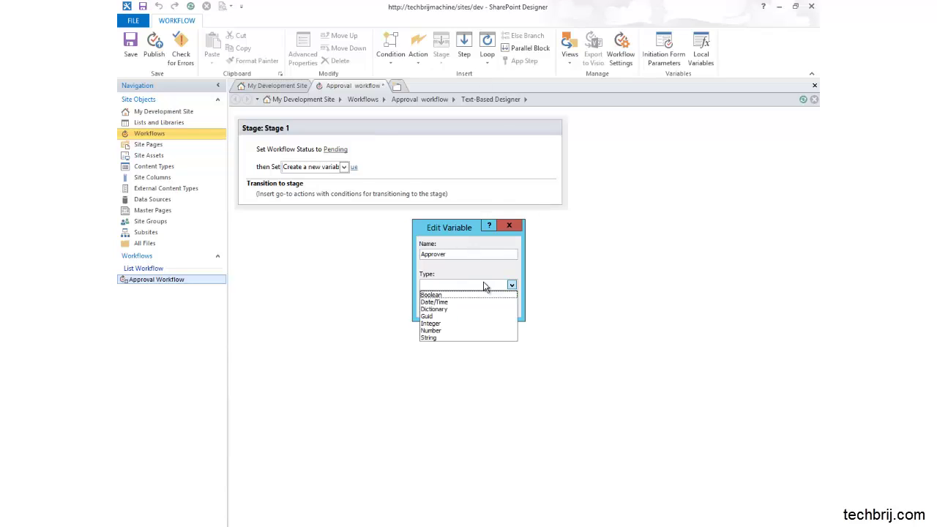
pyautogui.click(463, 339)
pyautogui.click(451, 307)
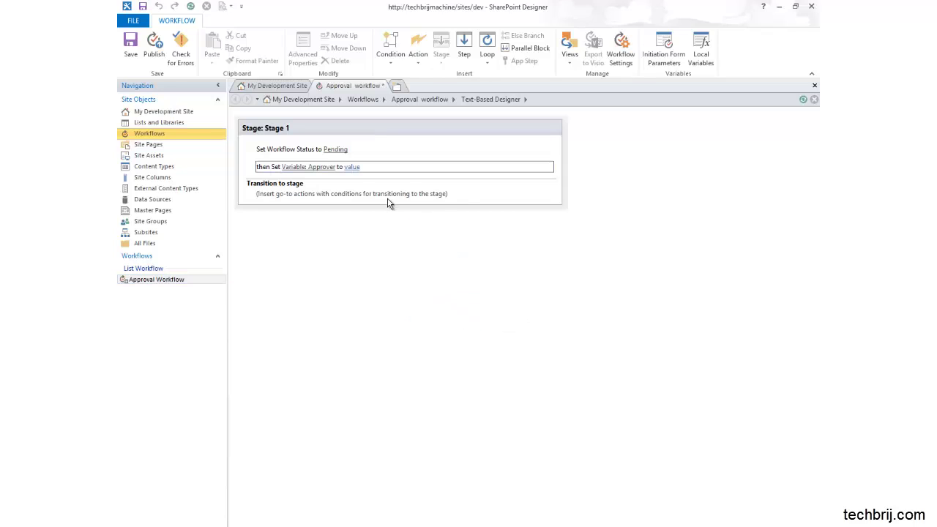
pyautogui.click(353, 167)
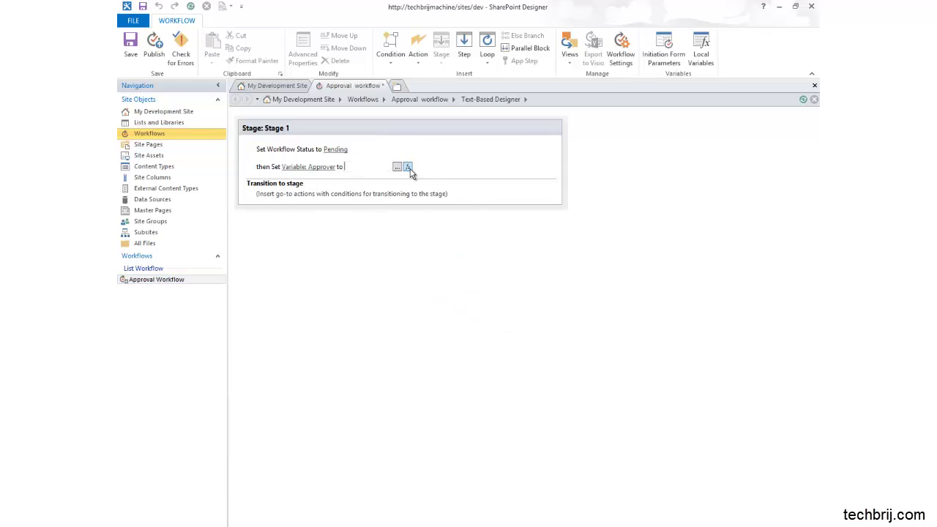
pyautogui.click(408, 167)
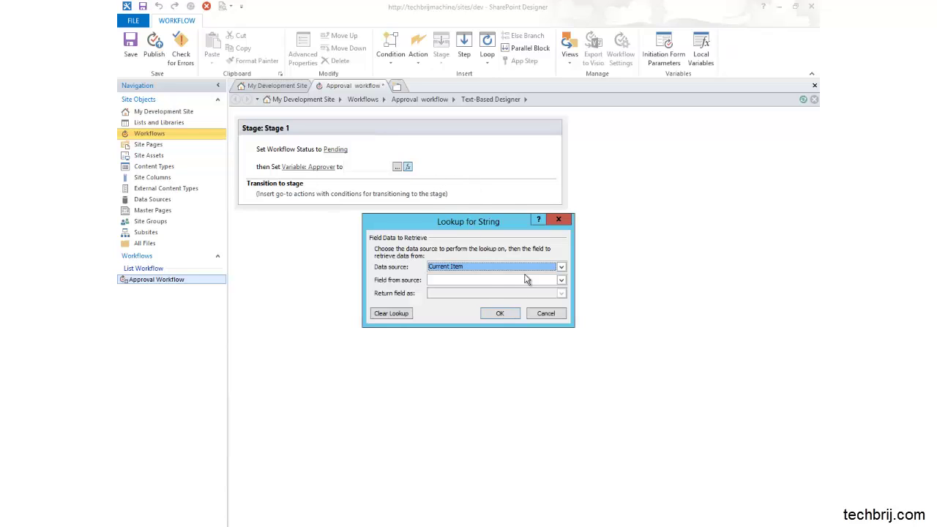
# Look up the Approver field from Approver Info, returned as Login Name
pyautogui.click(530, 268)
pyautogui.scroll(-1, 509, 295)
pyautogui.scroll(-1, 508, 294)
pyautogui.scroll(1, 507, 293)
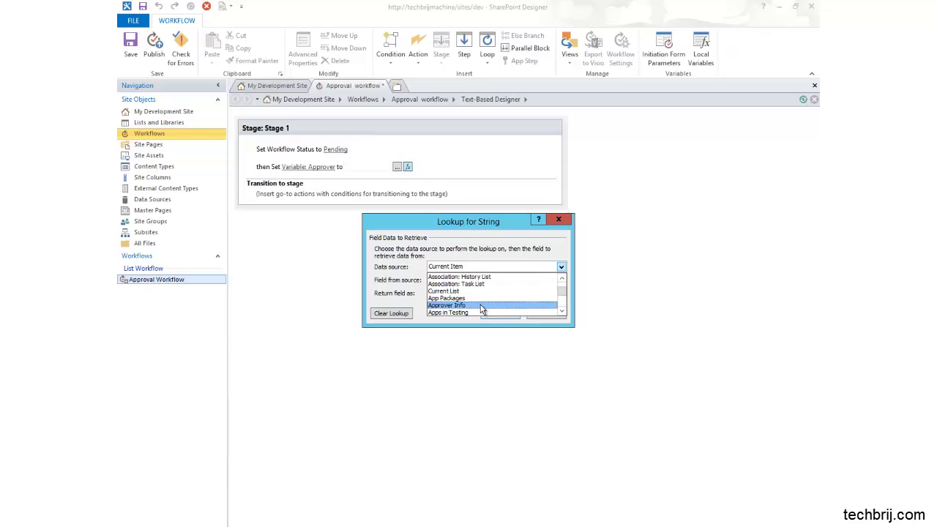
pyautogui.click(481, 306)
pyautogui.click(503, 280)
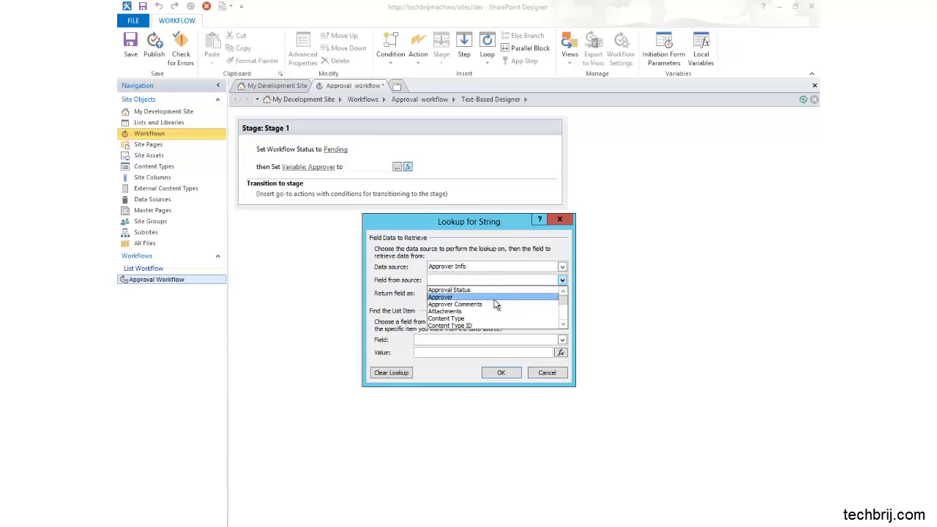
pyautogui.scroll(-2, 495, 305)
pyautogui.scroll(-3, 494, 307)
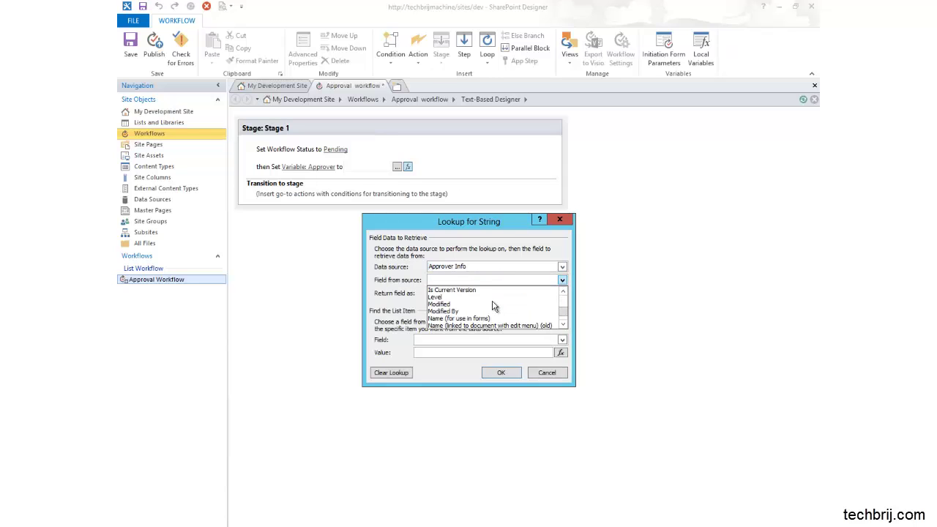
pyautogui.scroll(5, 495, 306)
pyautogui.click(475, 296)
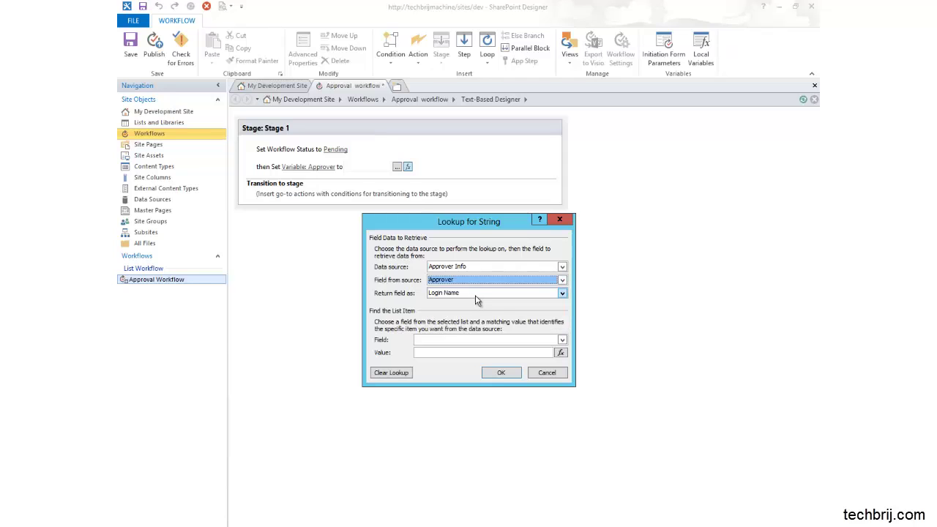
pyautogui.click(516, 293)
pyautogui.click(500, 316)
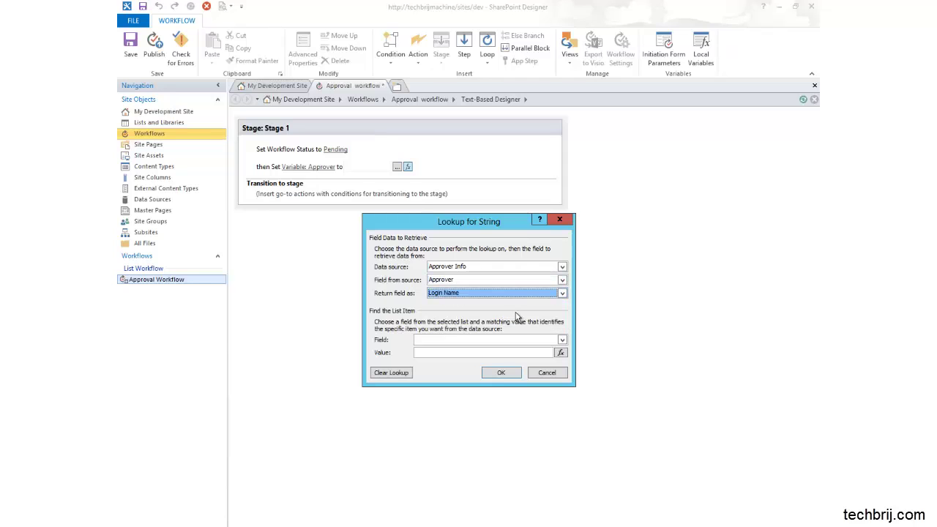
# Match the lookup on Editor equal to the current item's Created By, accepting the non-unique warning
pyautogui.click(522, 340)
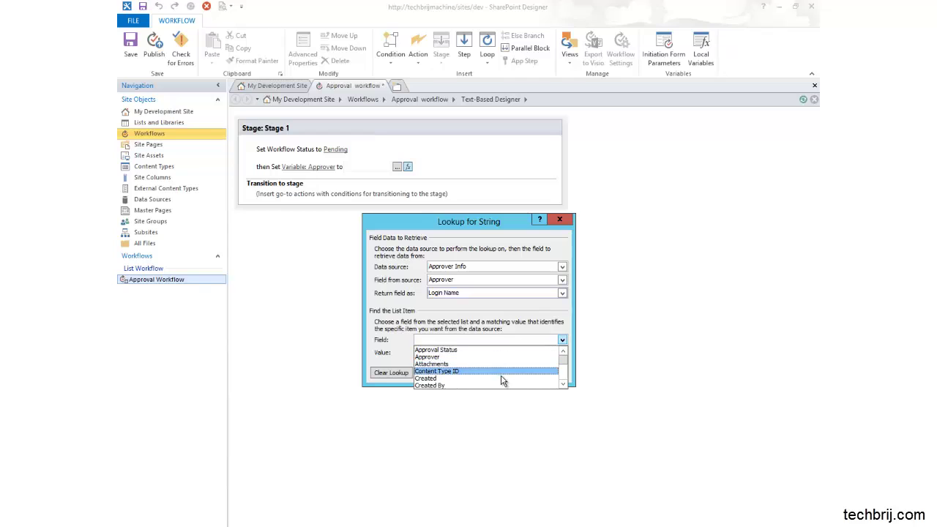
pyautogui.scroll(-2, 519, 369)
pyautogui.click(498, 379)
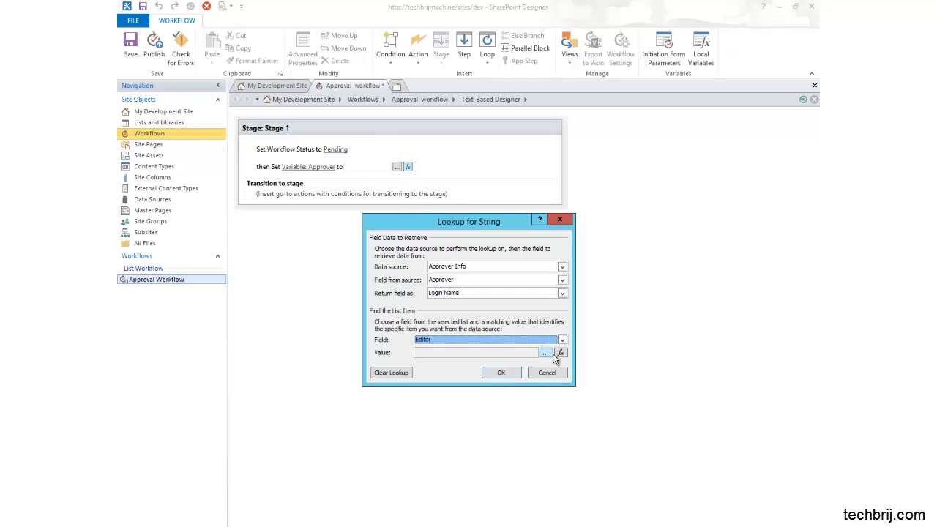
pyautogui.click(561, 353)
pyautogui.click(563, 310)
pyautogui.scroll(-3, 493, 336)
pyautogui.click(498, 339)
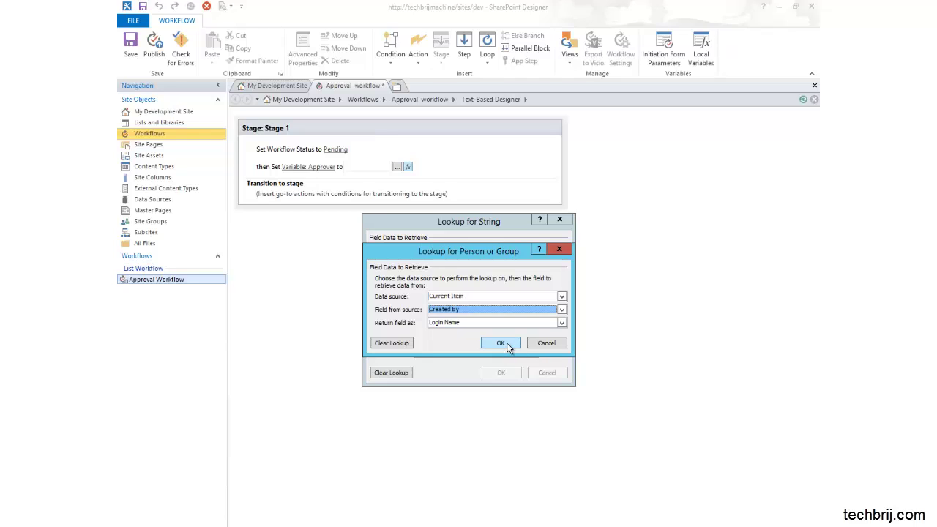
pyautogui.click(500, 343)
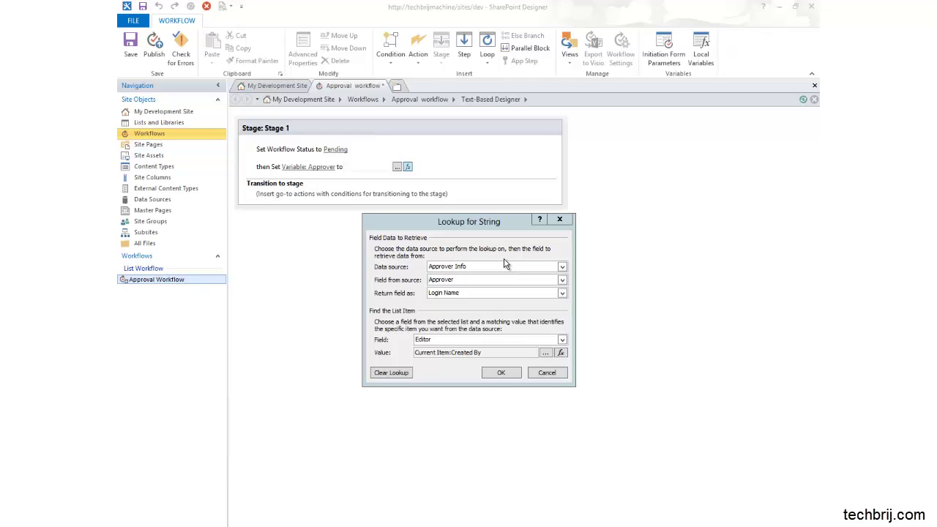
pyautogui.click(502, 374)
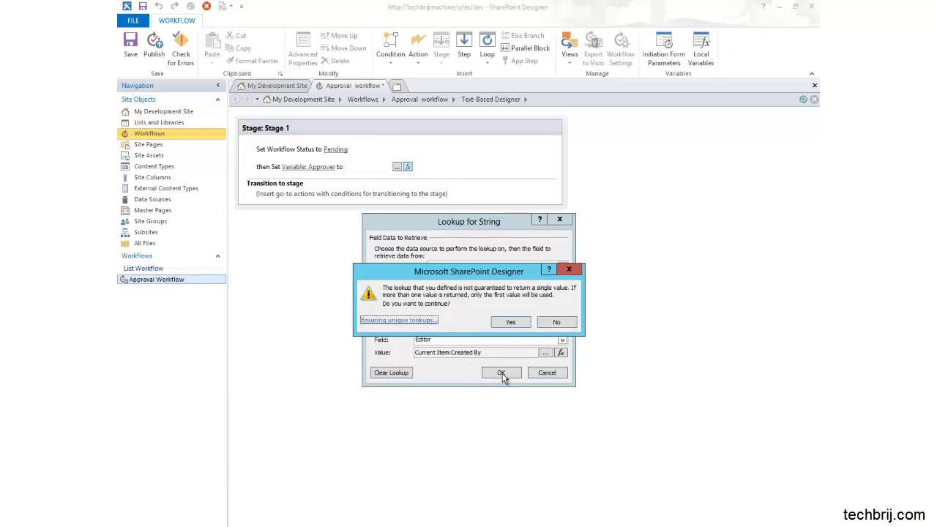
pyautogui.click(510, 322)
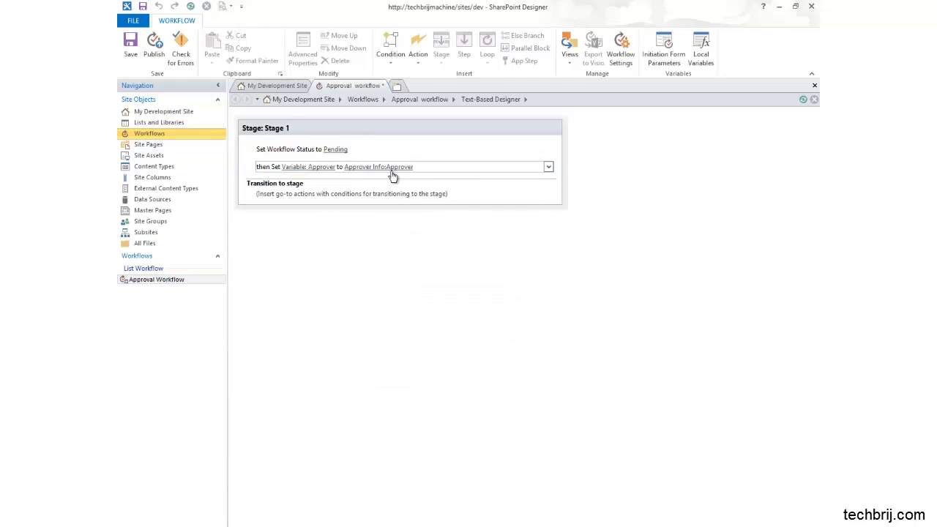
# Insert a Start a task process action after the Set Variable step
pyautogui.click(295, 180)
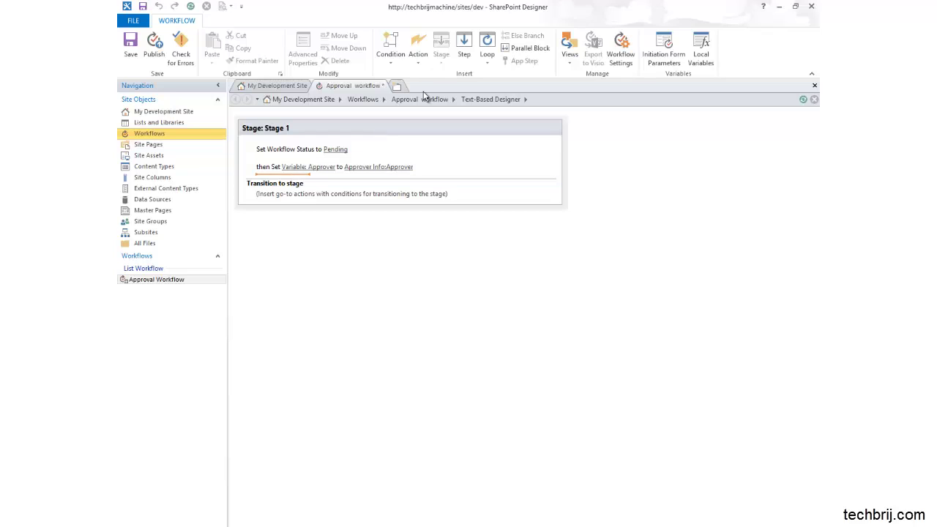
pyautogui.click(418, 59)
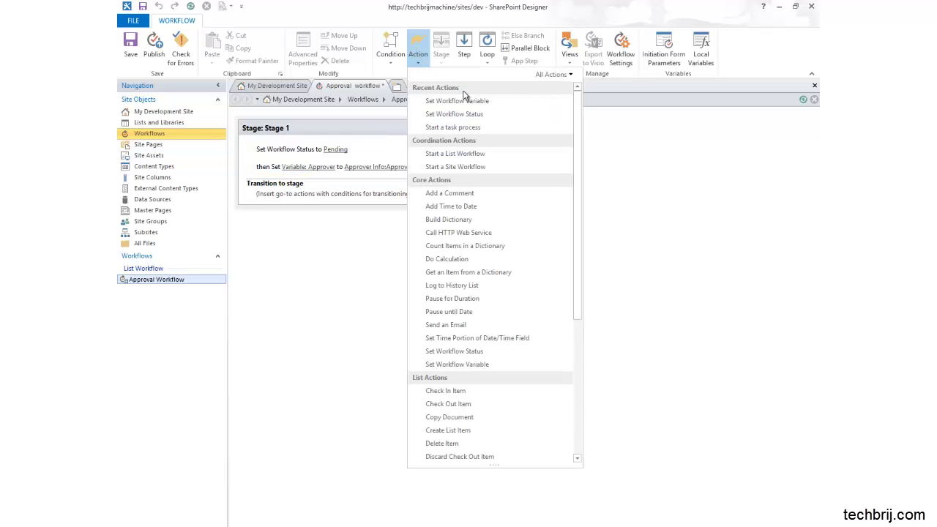
pyautogui.click(472, 128)
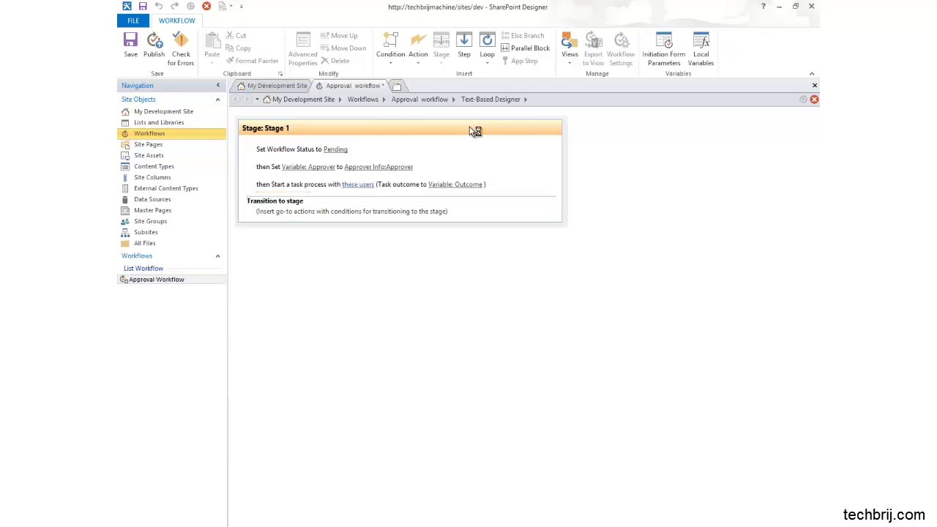
pyautogui.click(363, 187)
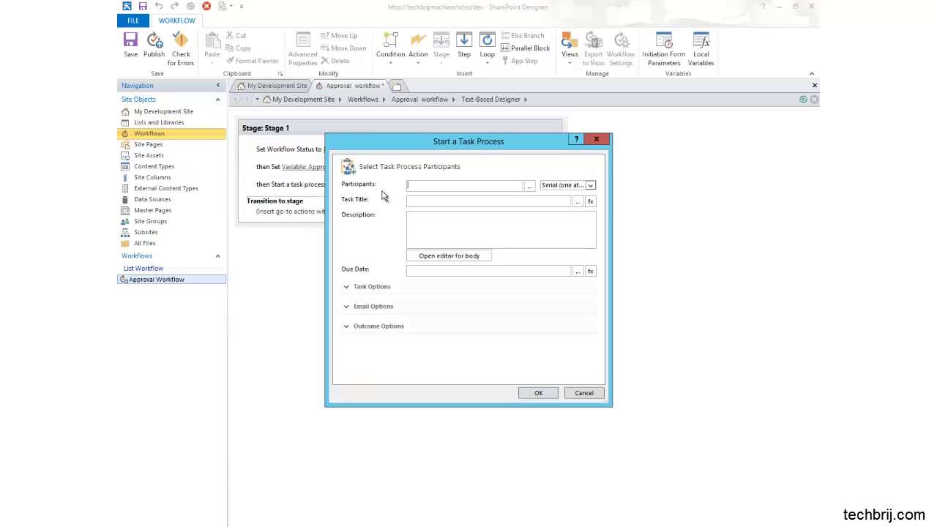
# Assign the task to Variable: Approver as the participant
pyautogui.click(531, 187)
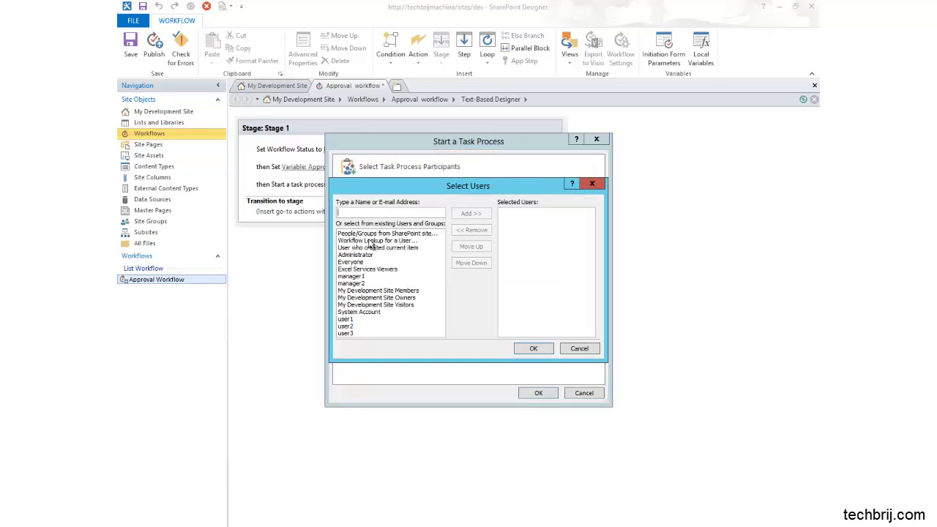
pyautogui.click(370, 241)
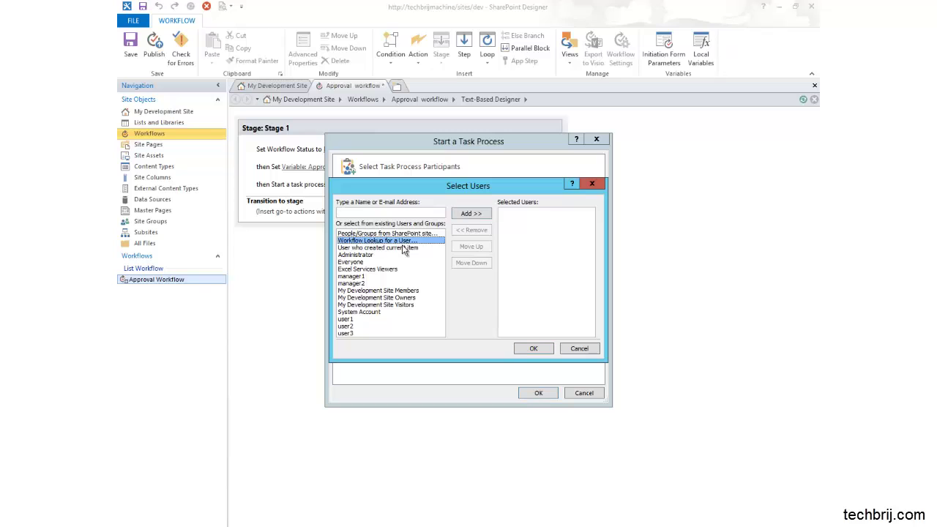
pyautogui.click(485, 217)
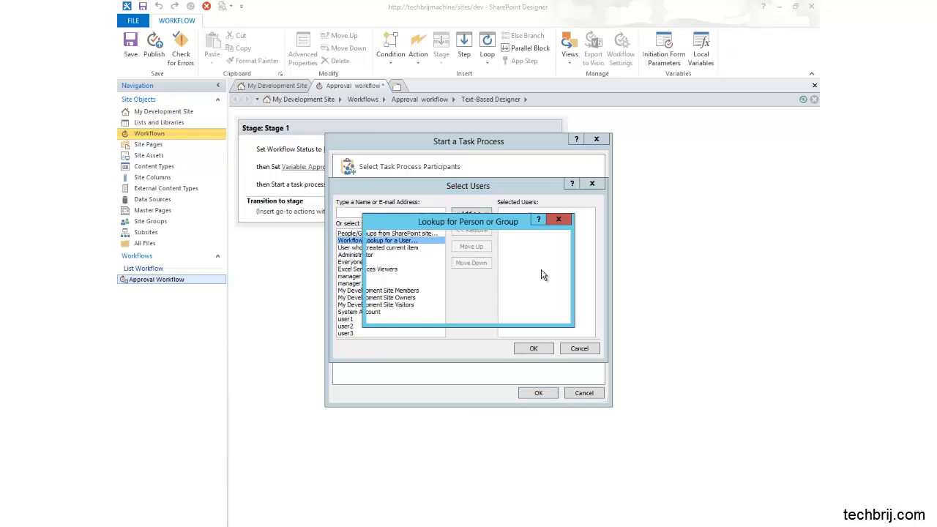
pyautogui.click(558, 268)
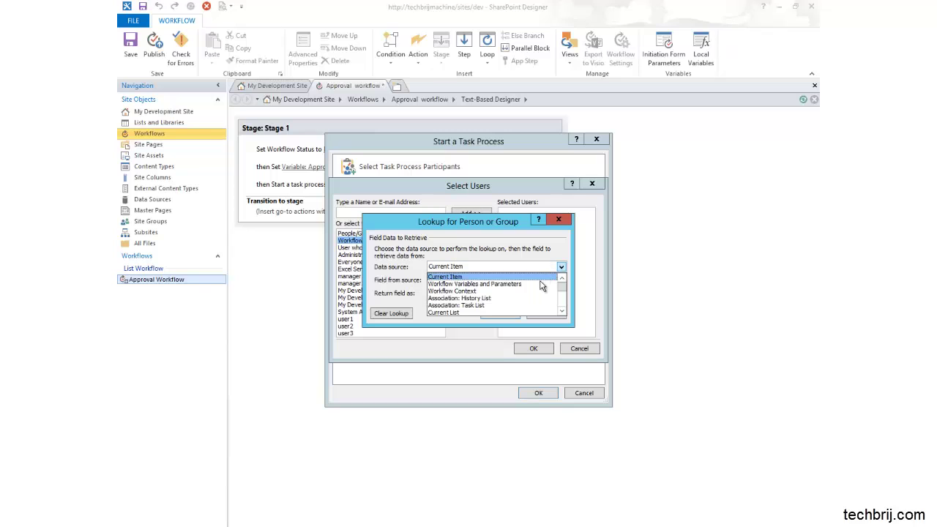
pyautogui.click(546, 284)
pyautogui.click(561, 282)
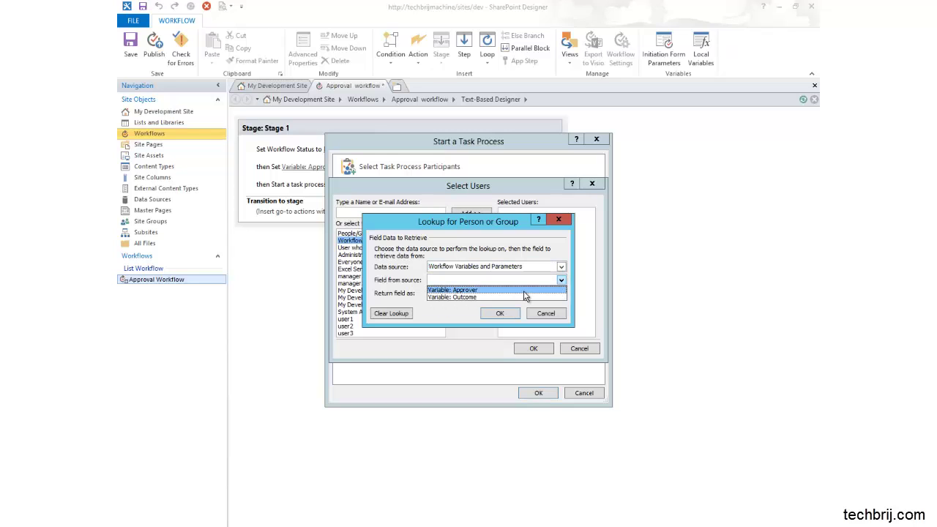
pyautogui.click(496, 291)
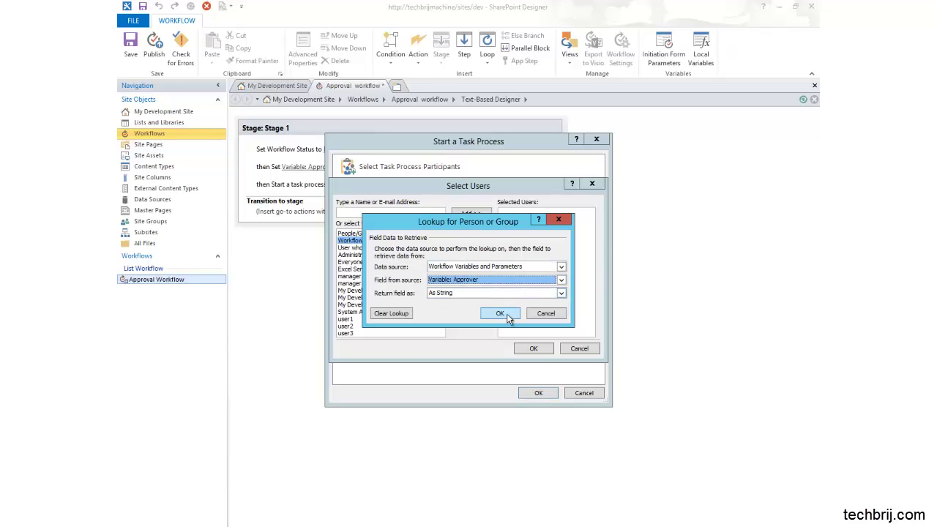
pyautogui.click(500, 314)
pyautogui.click(534, 349)
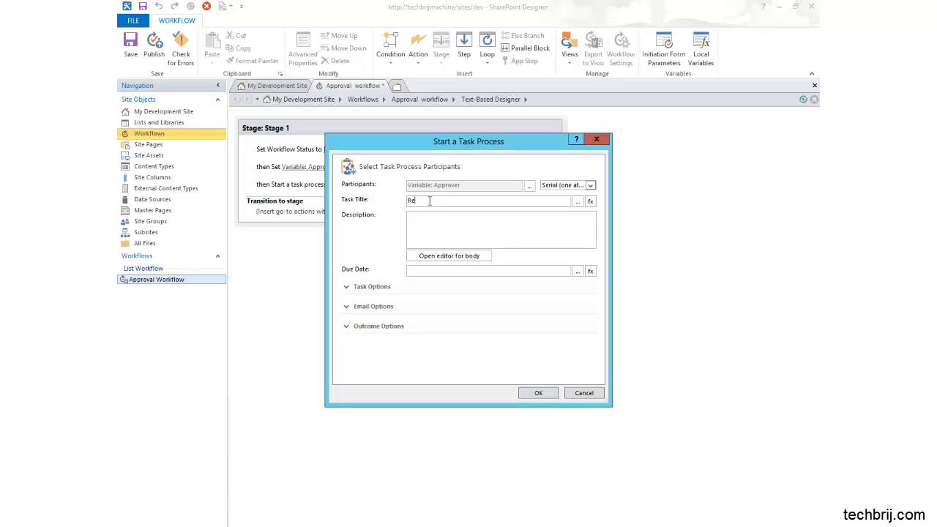
# Enter 'Request for Document Approval' as the task title and open its String Builder
pyautogui.click(430, 201)
pyautogui.write('Request for Document Approval')
pyautogui.click(578, 201)
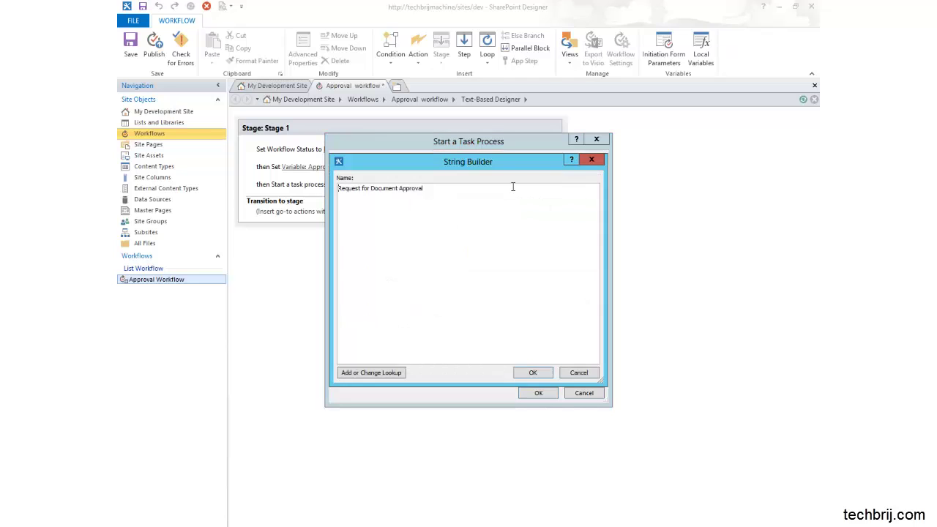
# Append the current item's Created By display name to the title and confirm the task step
pyautogui.click(400, 375)
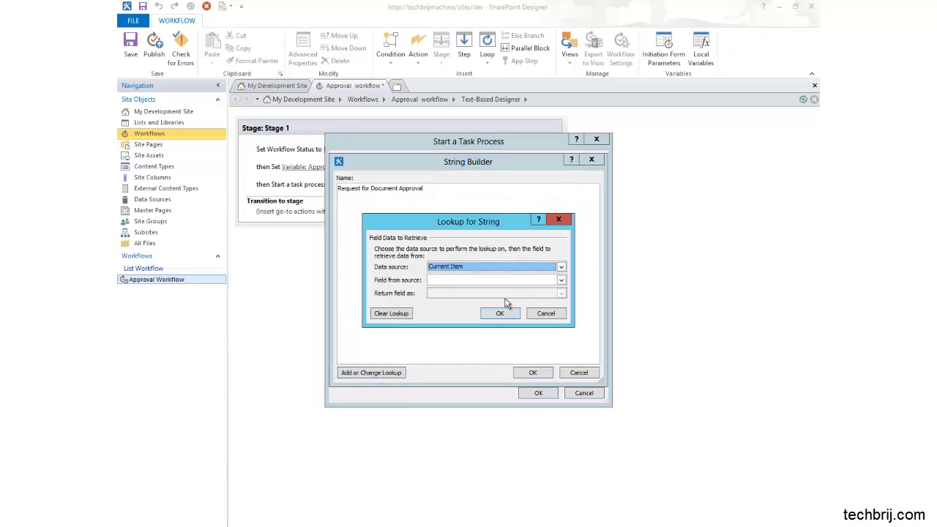
pyautogui.click(514, 283)
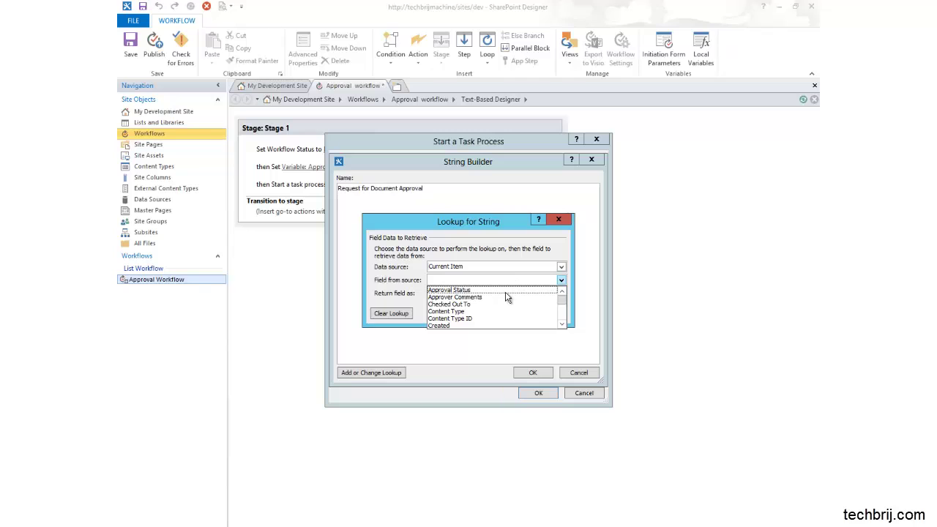
pyautogui.scroll(-1, 506, 311)
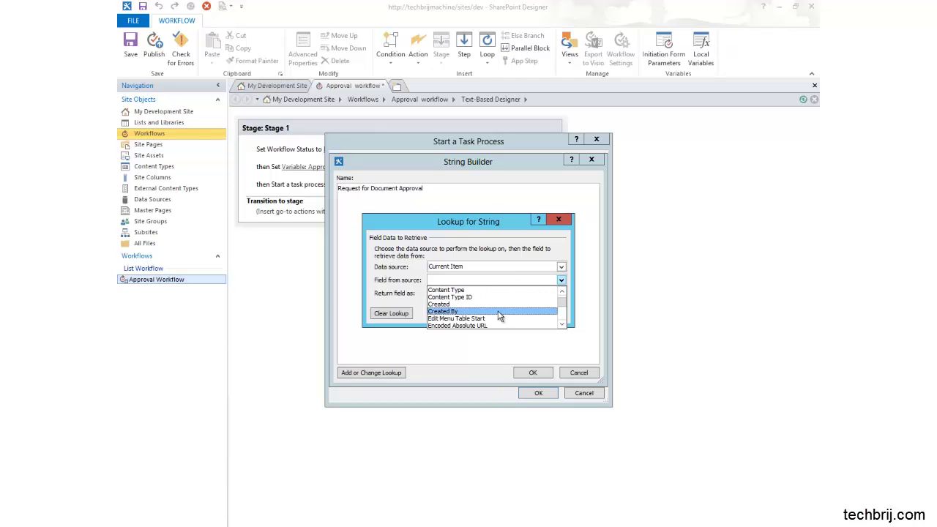
pyautogui.click(501, 311)
pyautogui.click(496, 295)
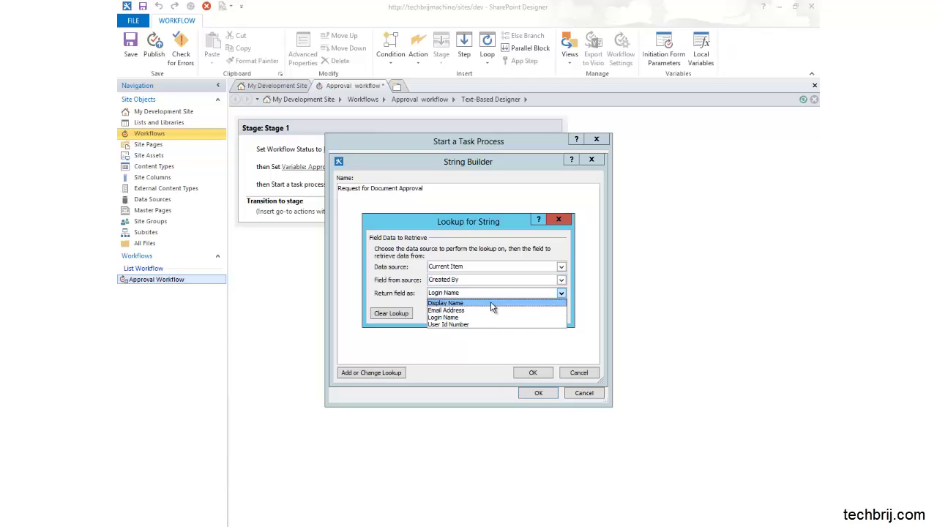
pyautogui.click(489, 304)
pyautogui.click(496, 314)
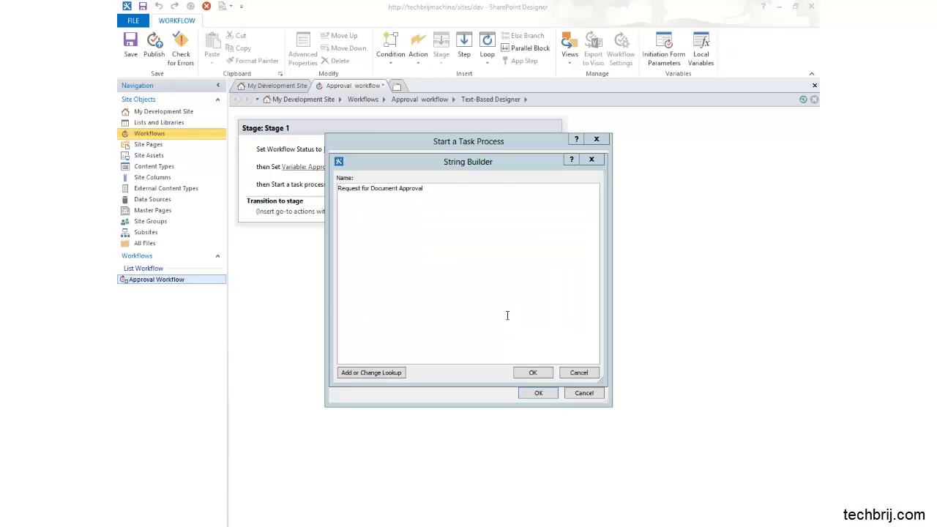
pyautogui.click(533, 372)
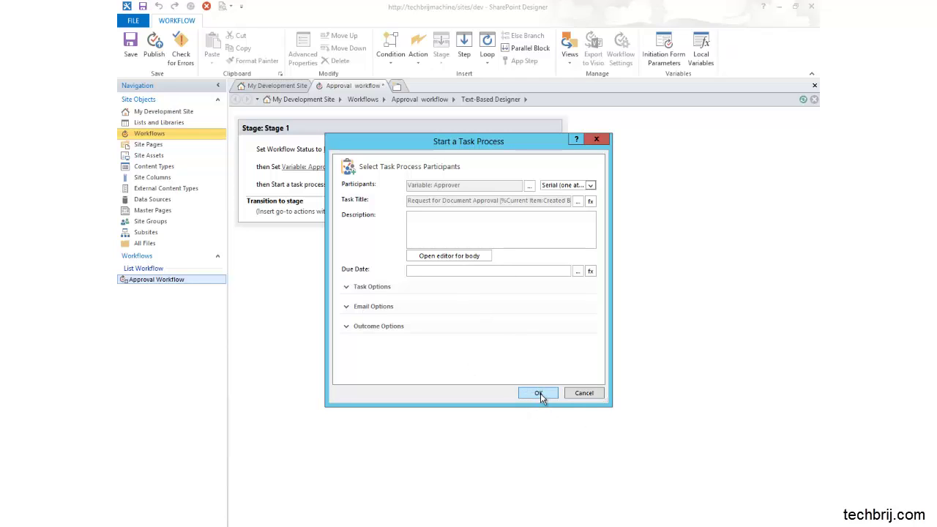
pyautogui.click(539, 393)
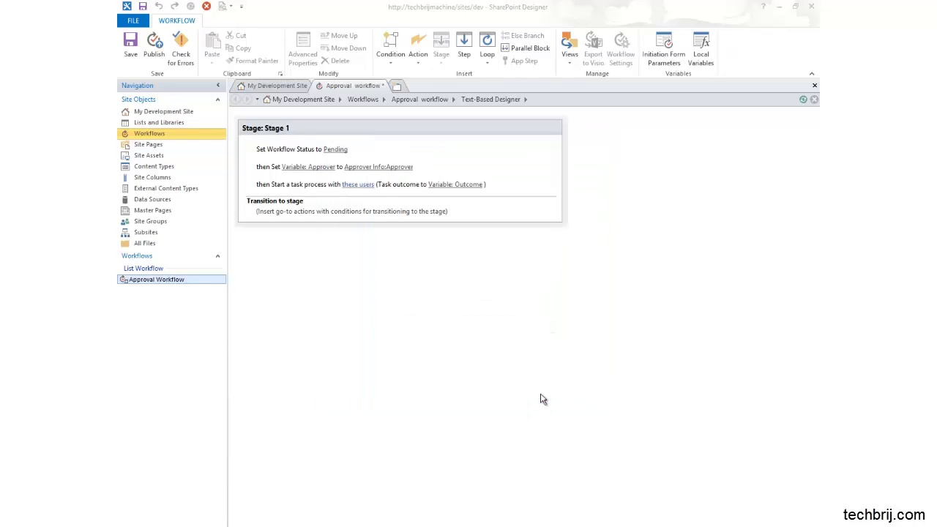
# Add an If condition checking that Variable: Outcome equals Approved
pyautogui.click(399, 65)
pyautogui.click(401, 88)
pyautogui.click(272, 209)
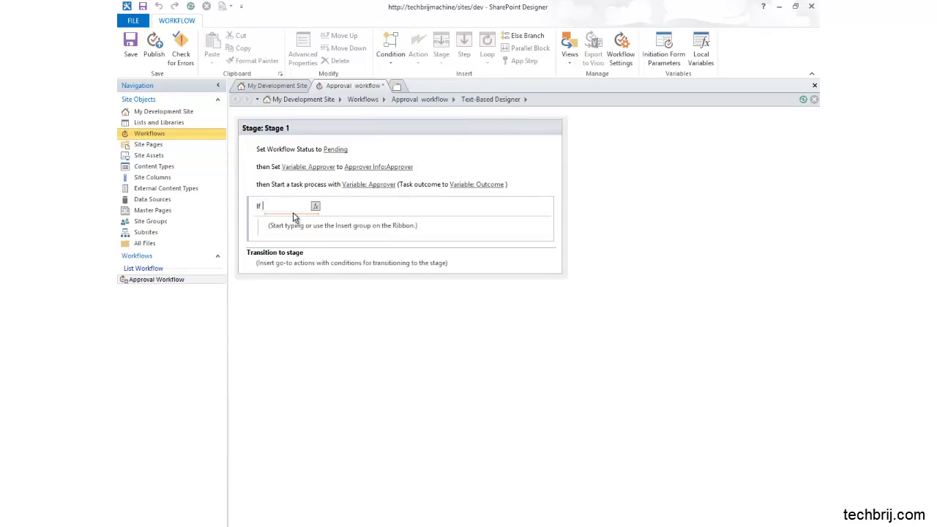
pyautogui.click(317, 207)
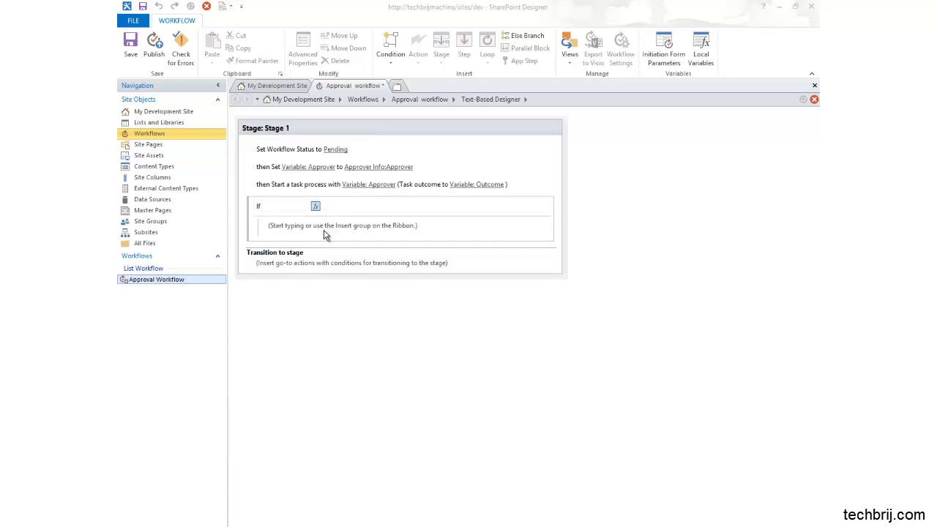
pyautogui.click(485, 268)
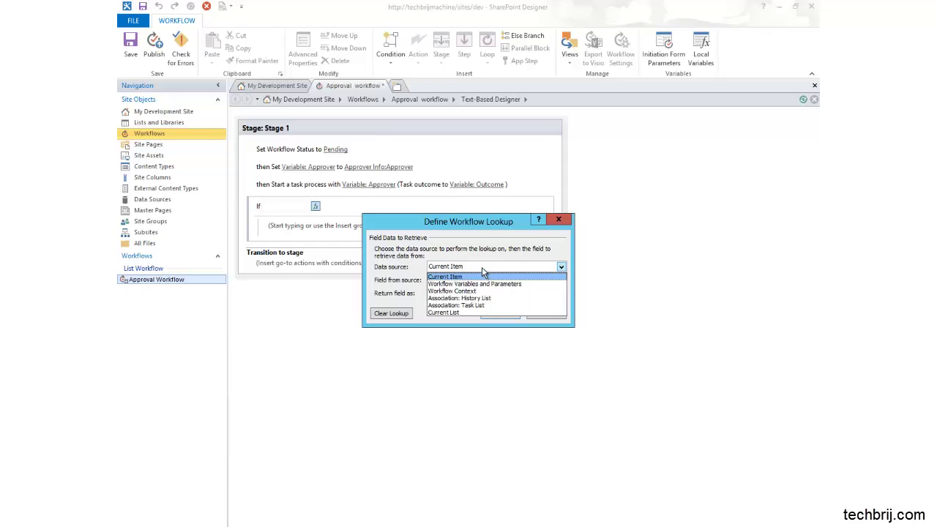
pyautogui.click(474, 284)
pyautogui.click(501, 281)
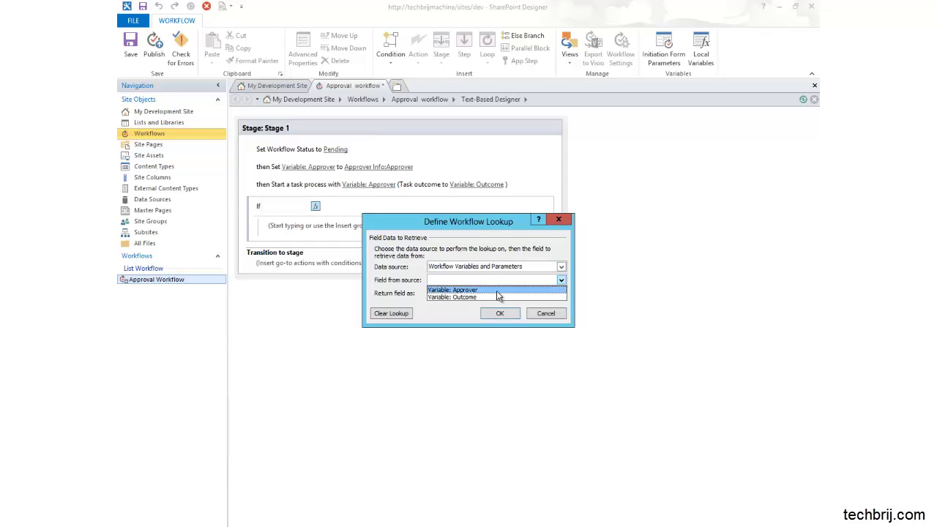
pyautogui.click(495, 298)
pyautogui.click(502, 314)
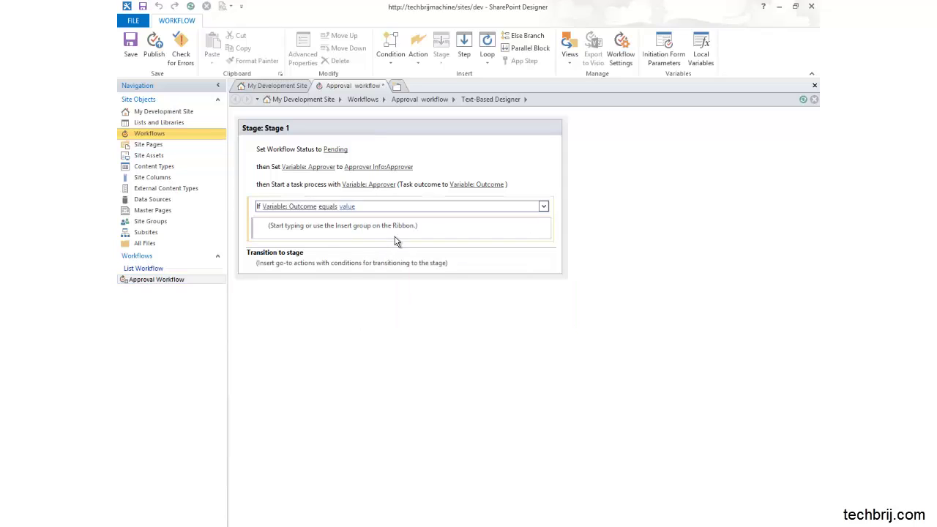
pyautogui.click(348, 207)
pyautogui.click(375, 224)
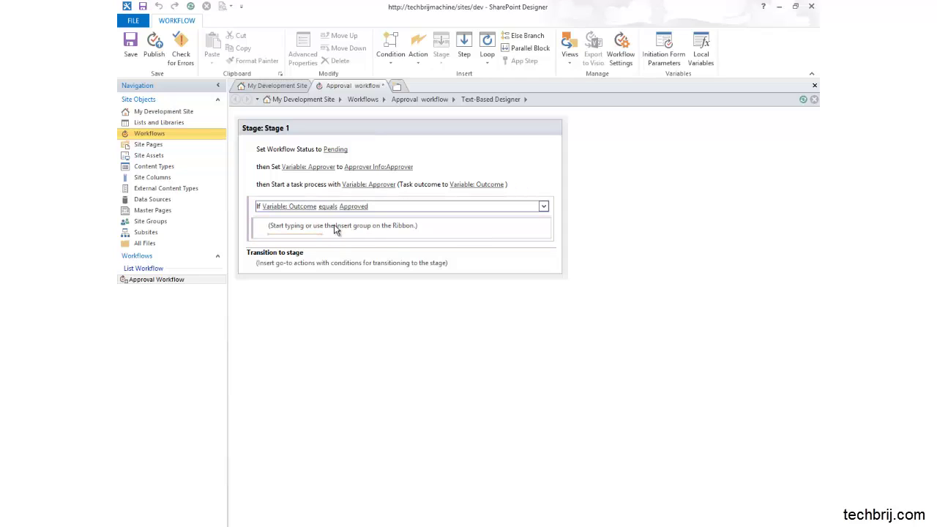
pyautogui.click(303, 235)
# Inside the condition, add a Set Workflow Status action with the value Approved
pyautogui.click(342, 156)
pyautogui.click(419, 62)
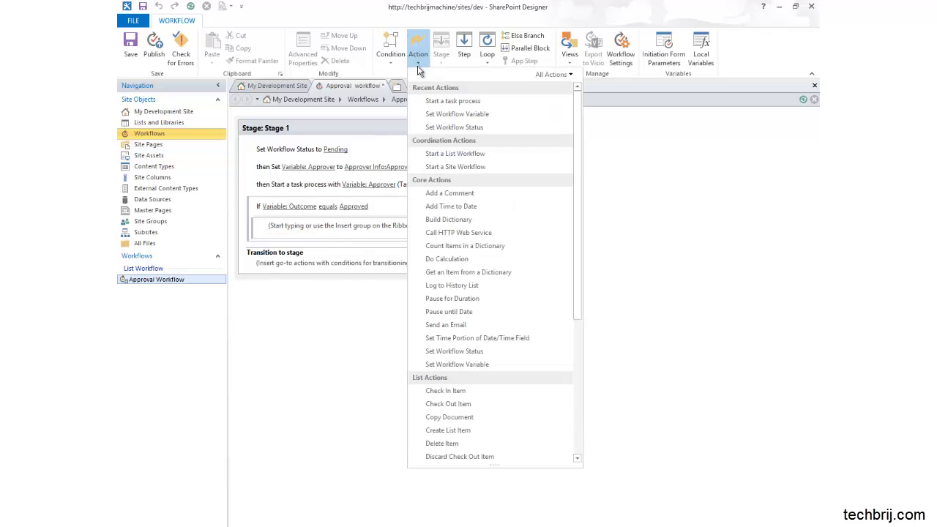
pyautogui.click(465, 129)
pyautogui.click(364, 229)
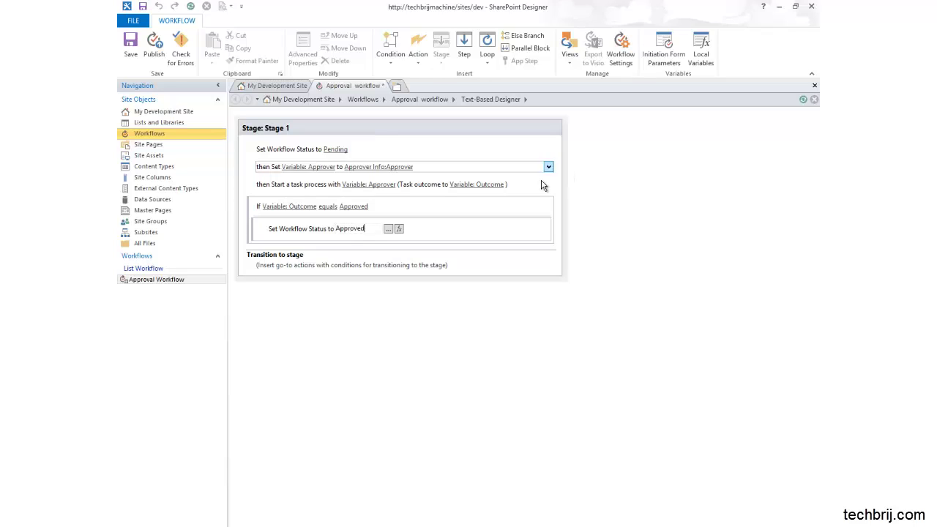
pyautogui.click(460, 237)
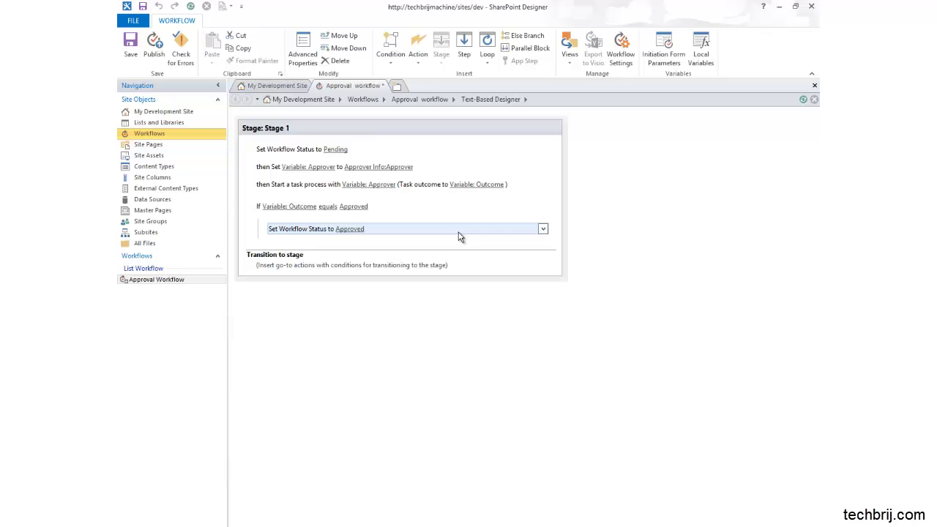
pyautogui.click(256, 242)
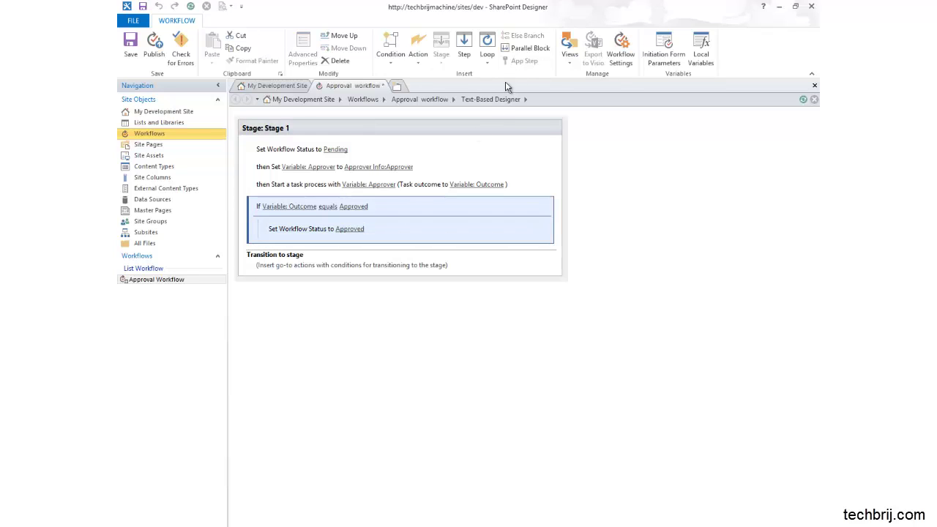
# Add an Else branch to the condition that sets the workflow status to Rejected
pyautogui.click(258, 207)
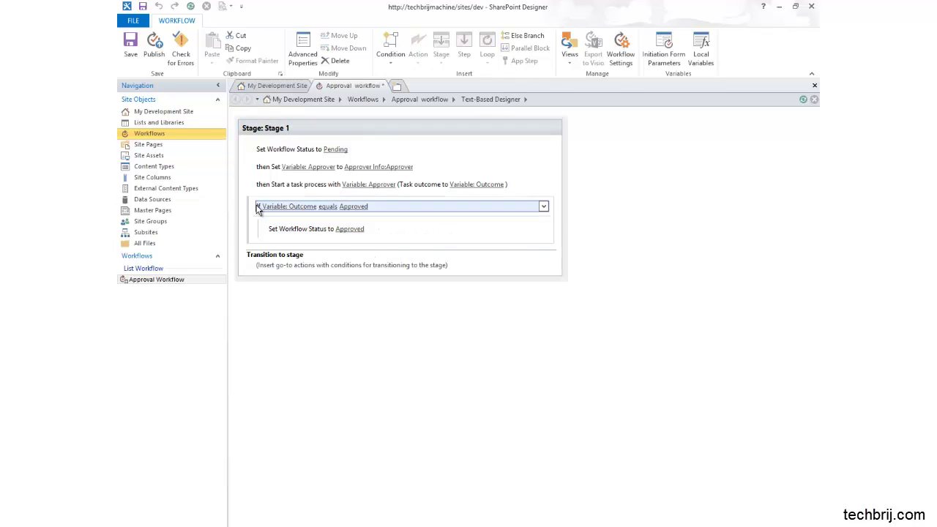
pyautogui.click(529, 37)
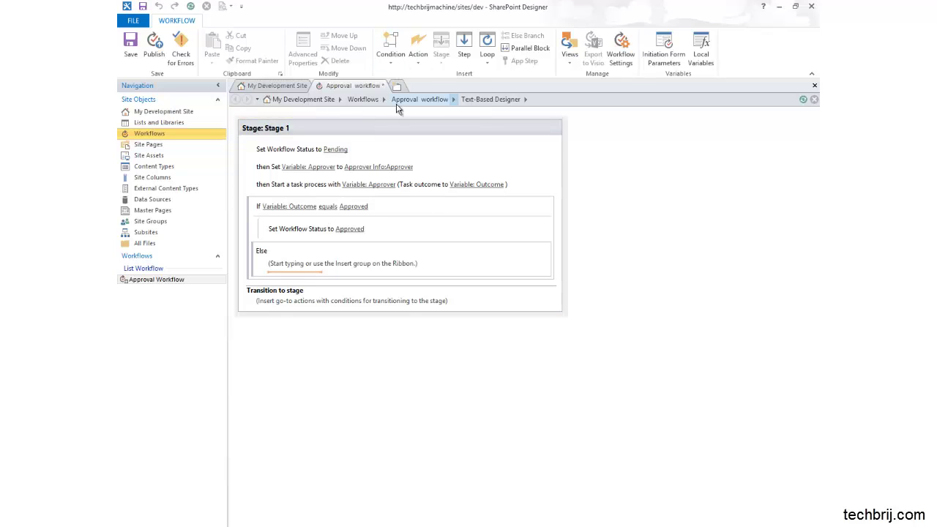
pyautogui.click(417, 66)
pyautogui.click(433, 117)
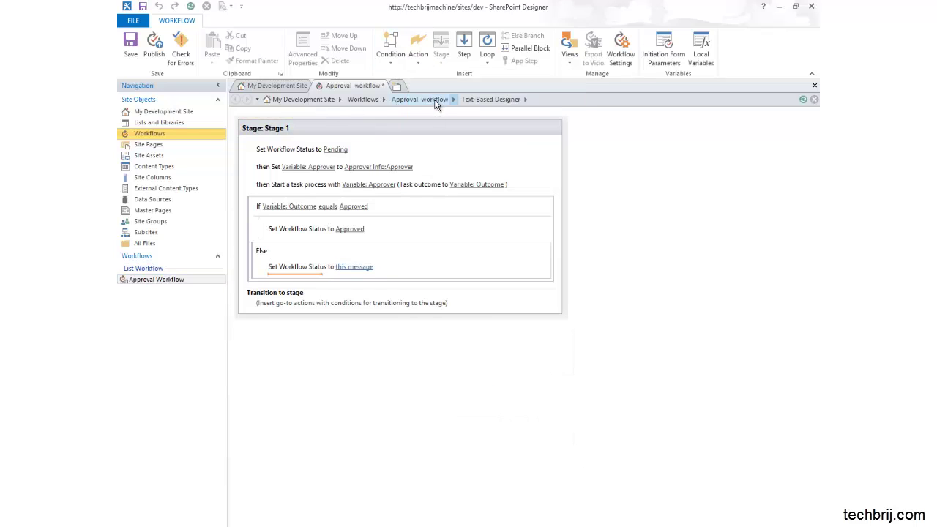
pyautogui.click(354, 267)
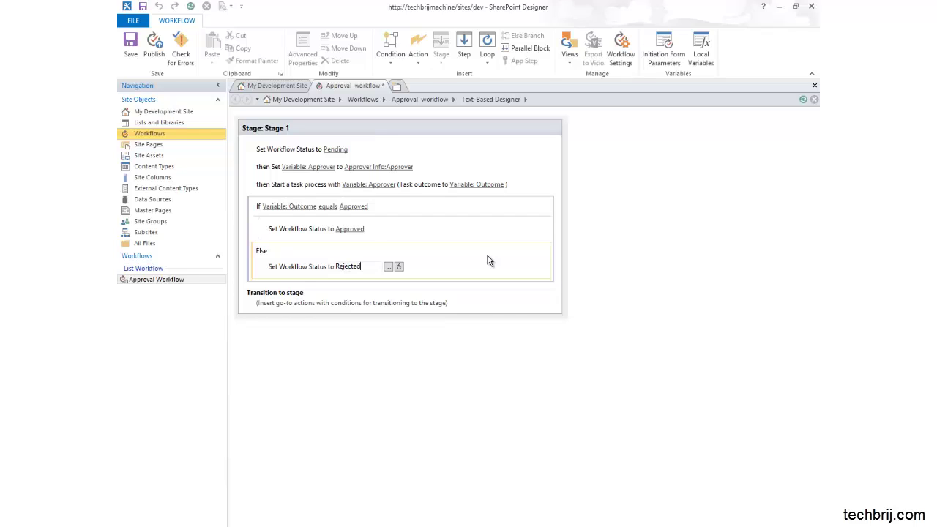
pyautogui.click(439, 266)
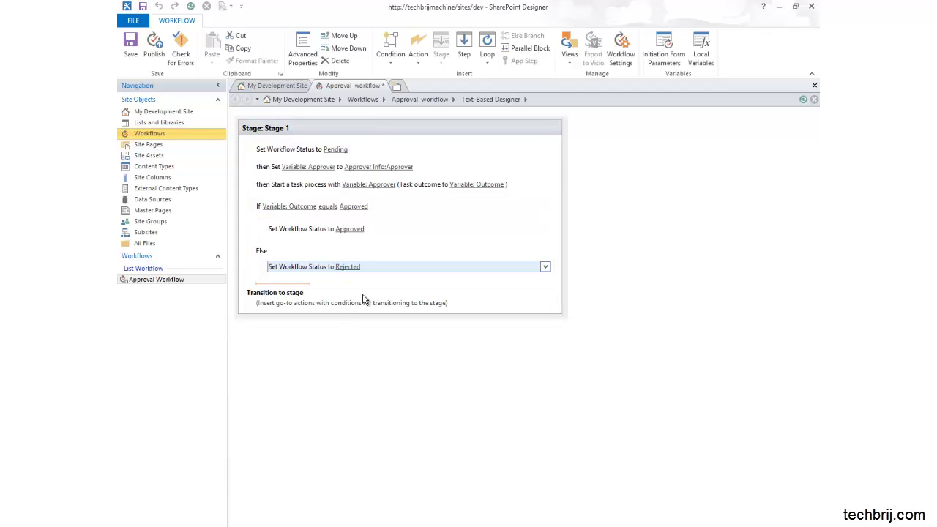
pyautogui.click(328, 308)
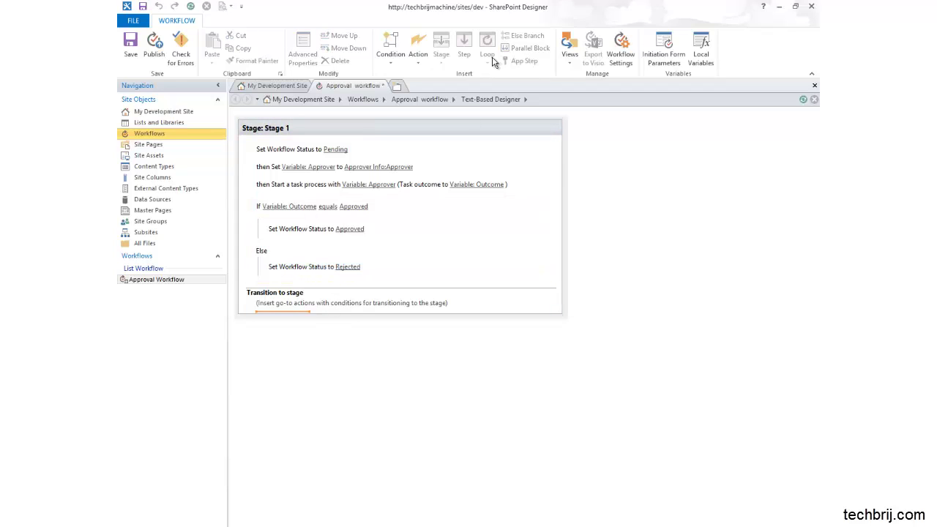
# Make Stage 1 transition to End of Workflow and save the Approval workflow
pyautogui.click(426, 67)
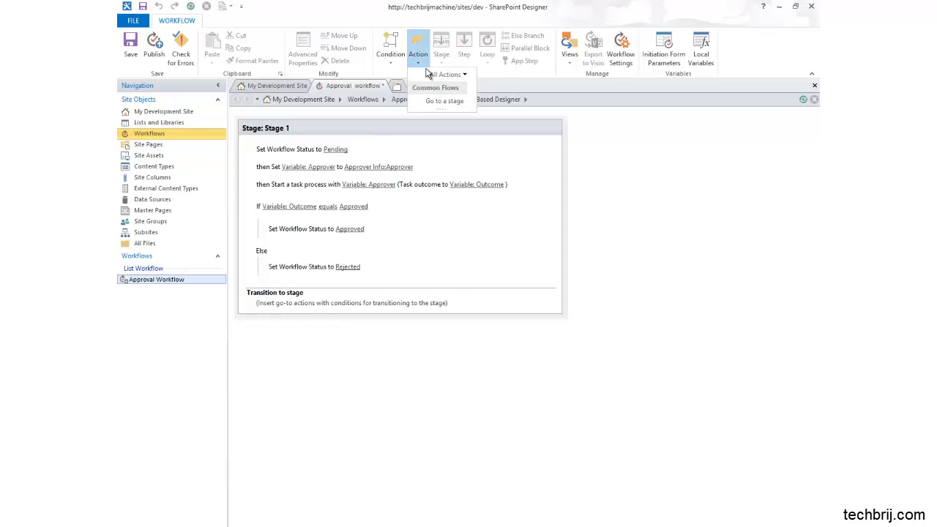
pyautogui.click(442, 102)
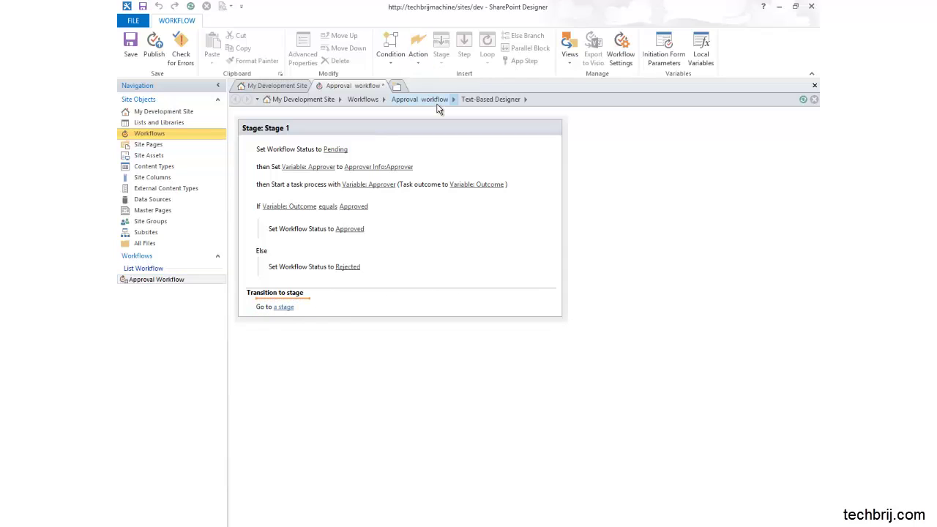
pyautogui.click(284, 307)
pyautogui.click(298, 327)
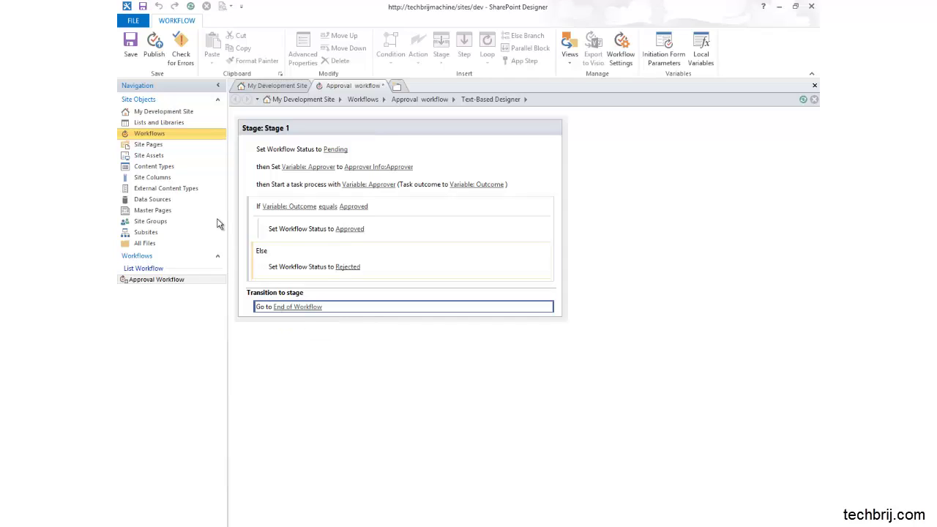
pyautogui.click(130, 52)
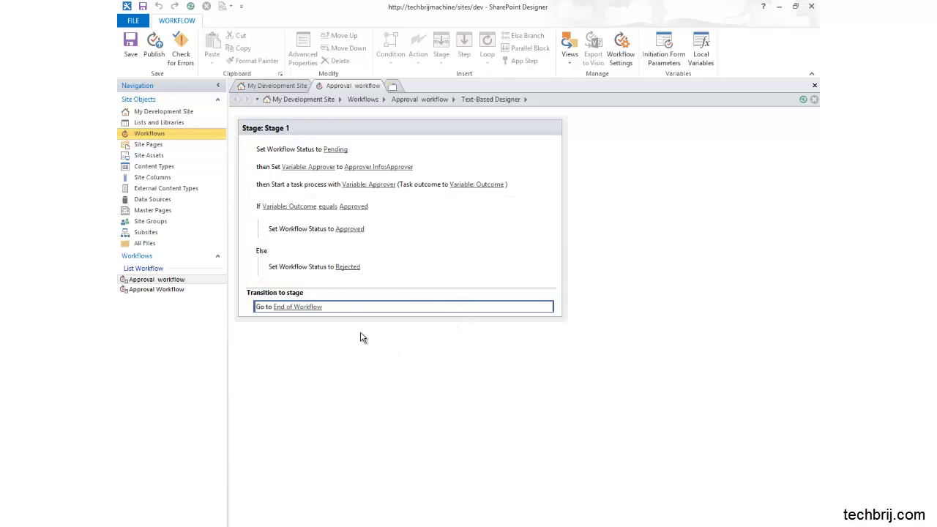
# Enable 'Start workflow automatically when an item is created' and publish the Approval workflow
pyautogui.click(621, 57)
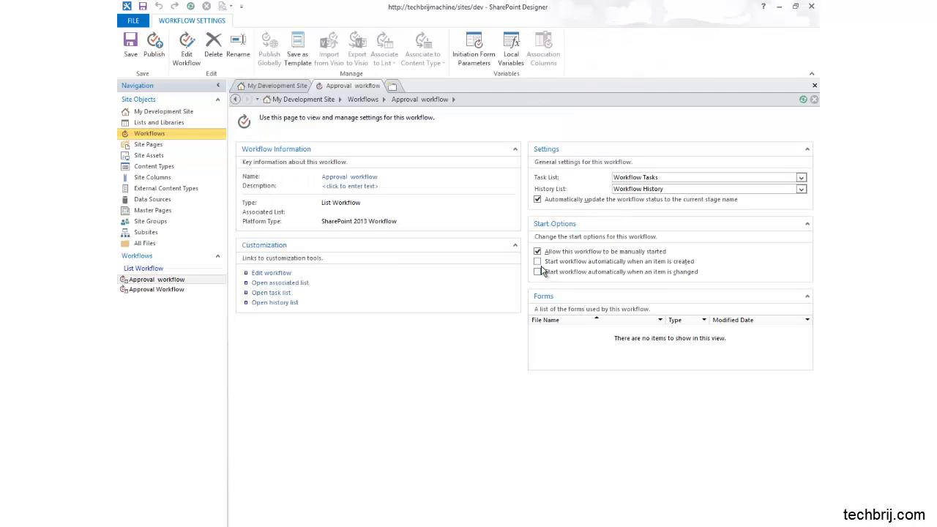
pyautogui.click(538, 262)
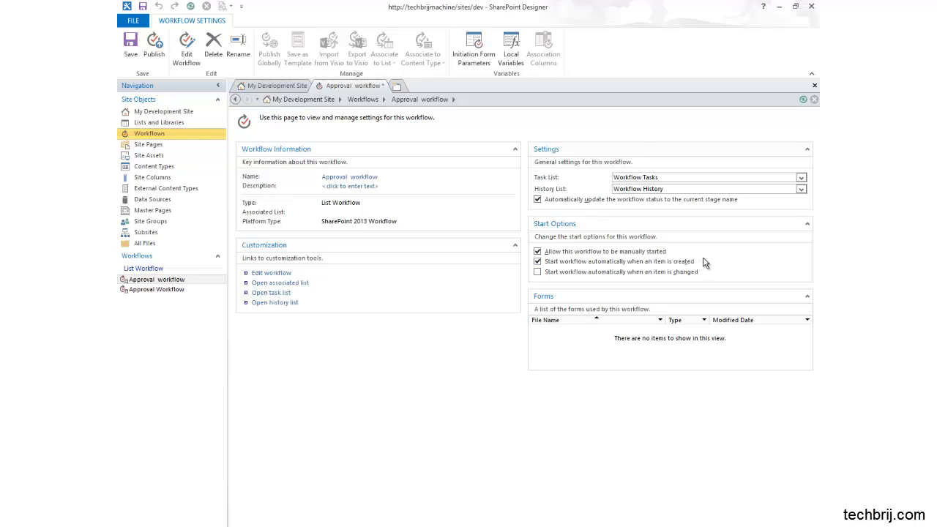
pyautogui.click(154, 47)
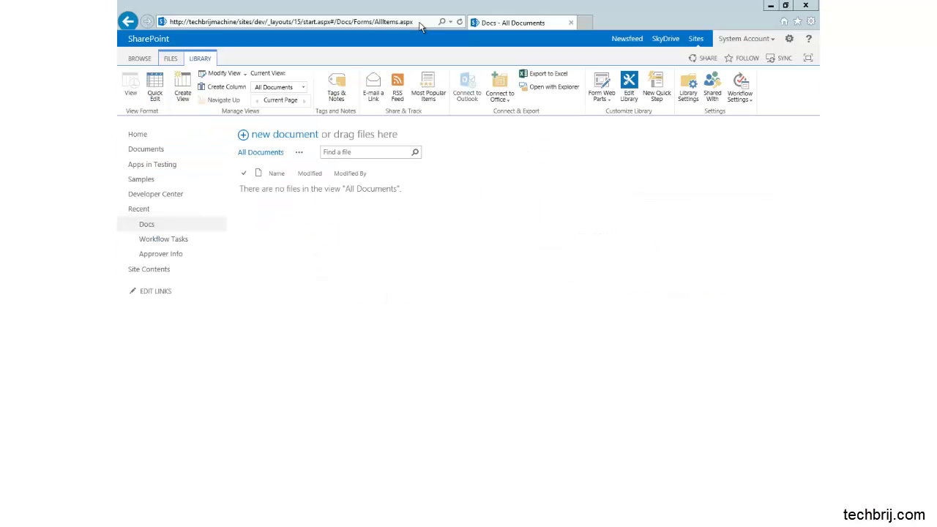
# Reload the Docs library to show its Approval workflow column, then open the empty Workflow Tasks list
pyautogui.click(420, 23)
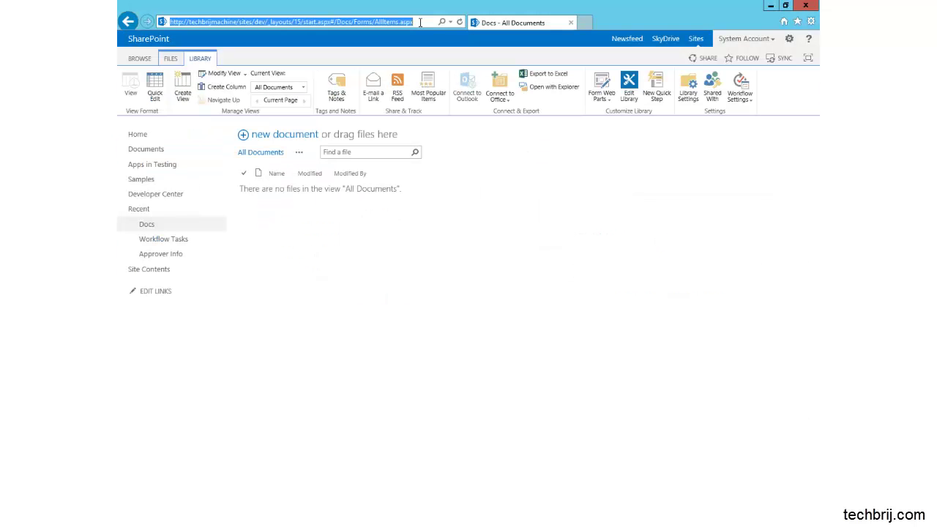
pyautogui.click(460, 23)
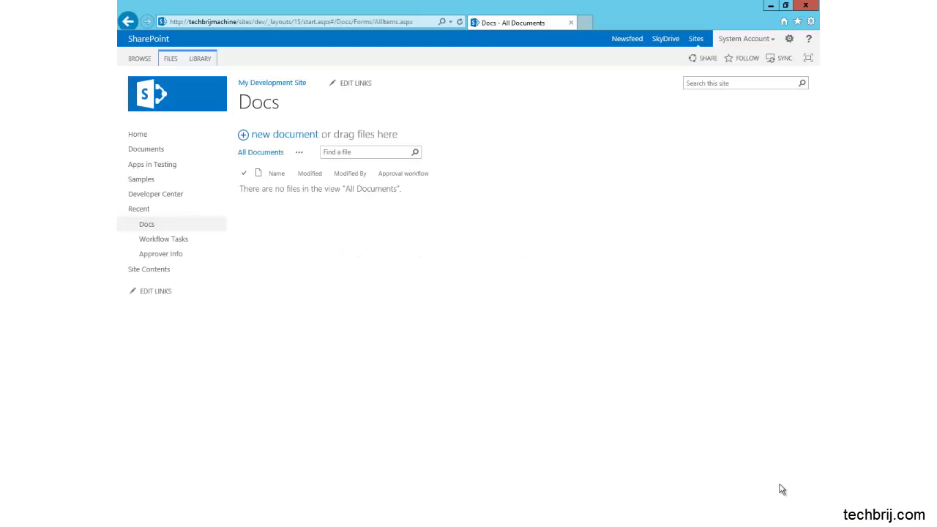
pyautogui.click(161, 241)
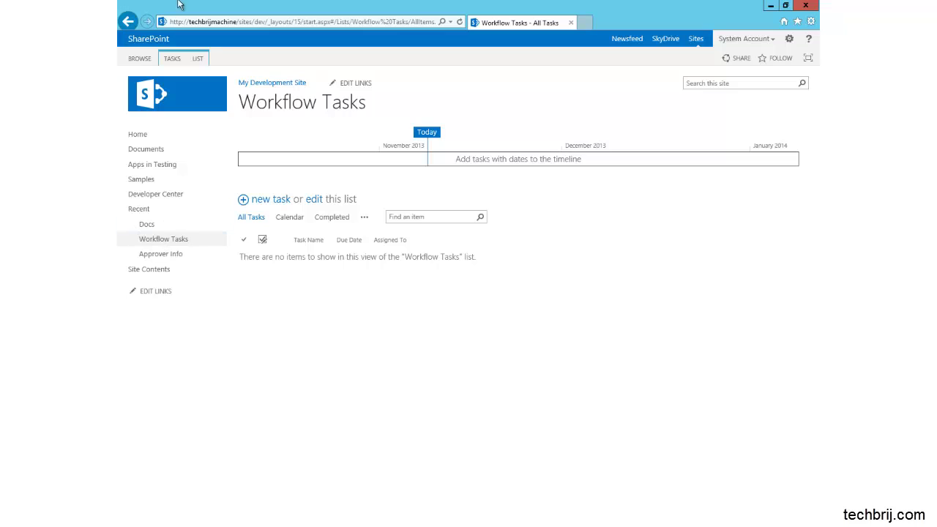
# Open the Workflow Tasks list settings and start editing the All Tasks view
pyautogui.click(197, 58)
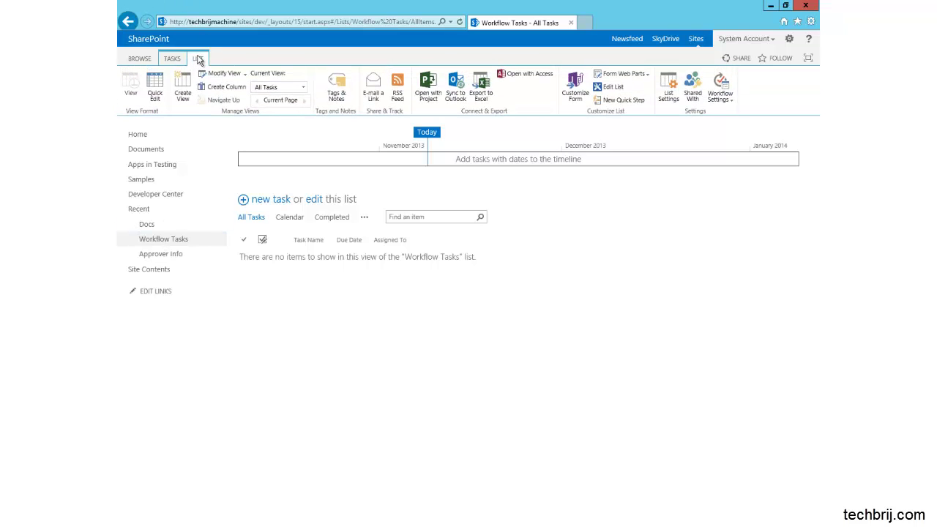
pyautogui.click(670, 93)
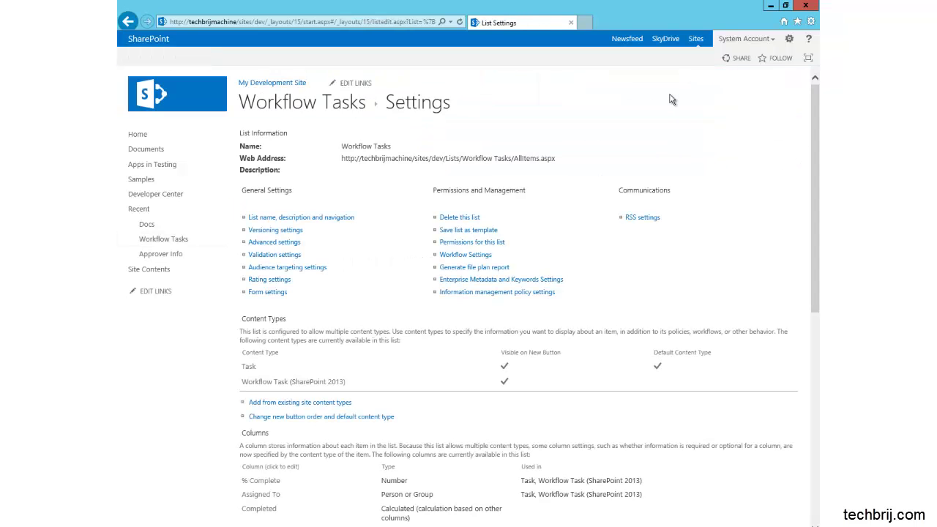
pyautogui.scroll(-6, 581, 258)
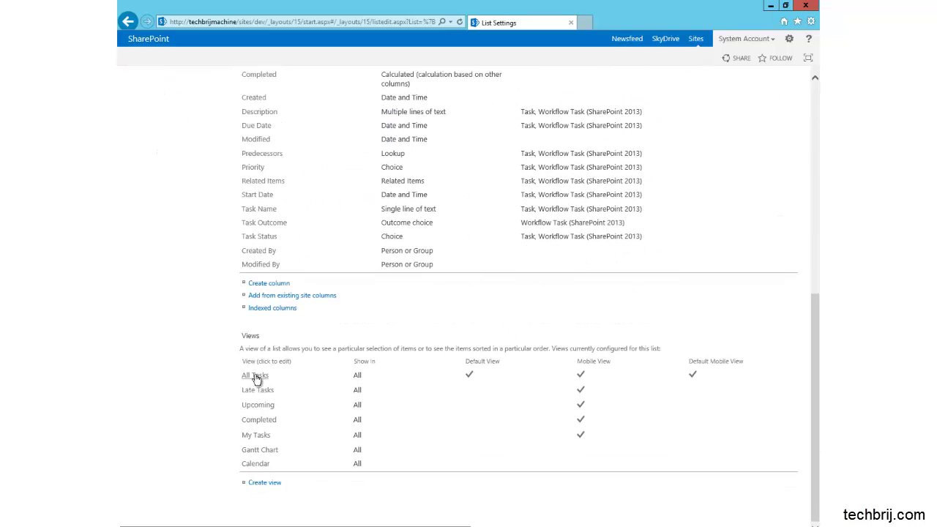
pyautogui.click(256, 378)
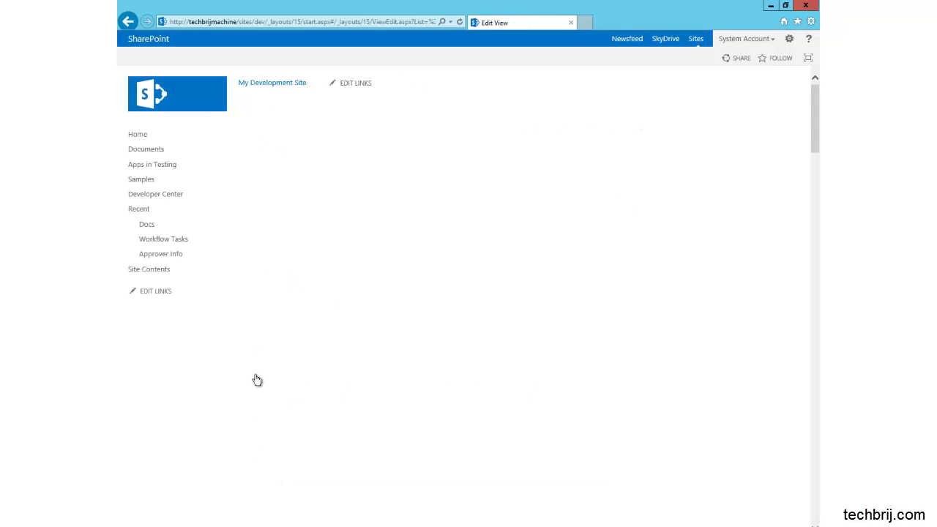
# Filter All Tasks to show only items where Assigned To is equal to [Me], and save
pyautogui.scroll(-15, 717, 408)
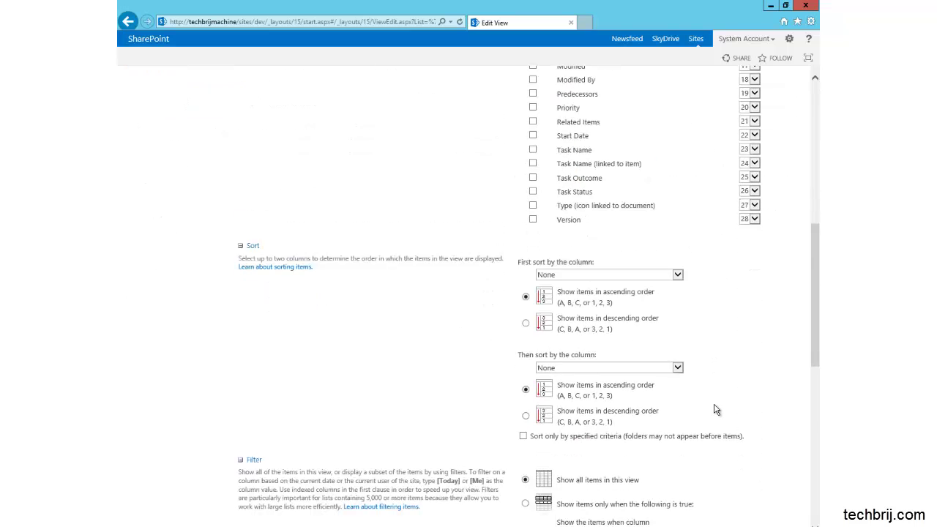
pyautogui.scroll(-1, 716, 410)
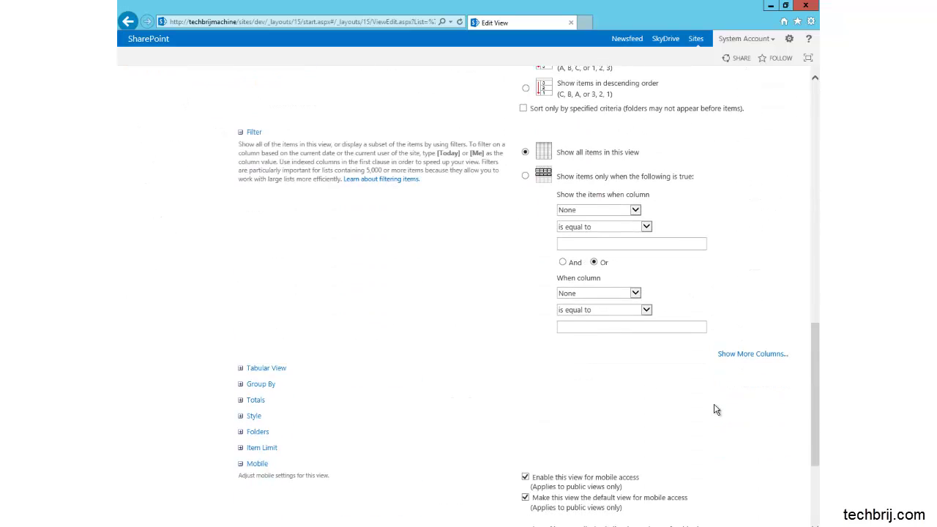
pyautogui.scroll(1, 716, 410)
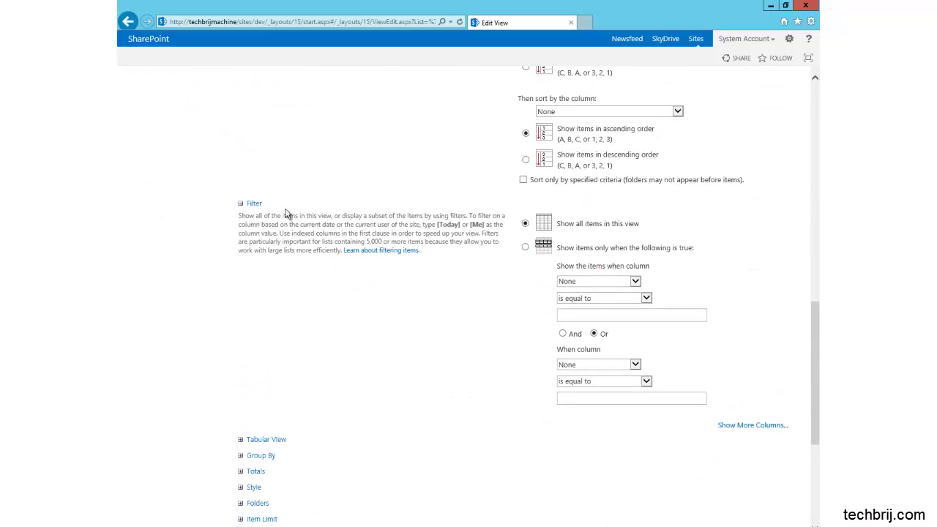
pyautogui.click(525, 247)
pyautogui.click(634, 283)
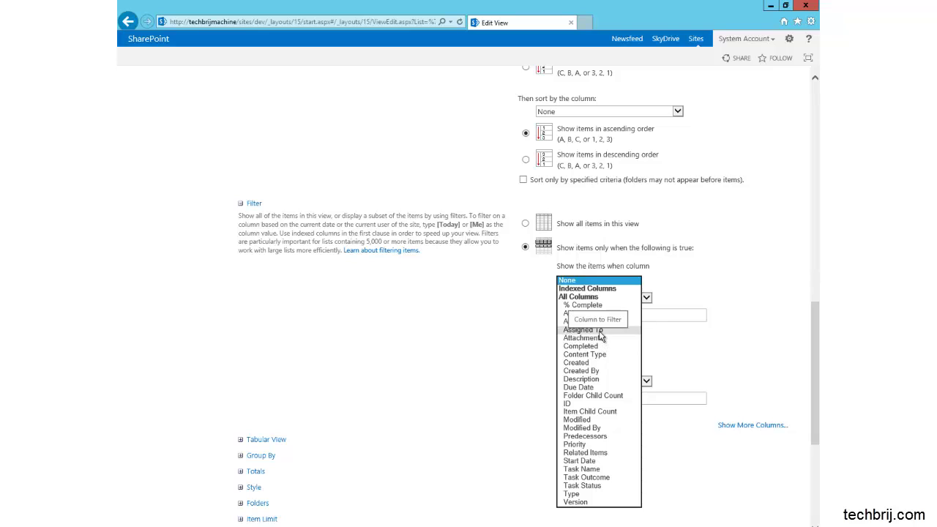
pyautogui.click(602, 336)
pyautogui.click(613, 315)
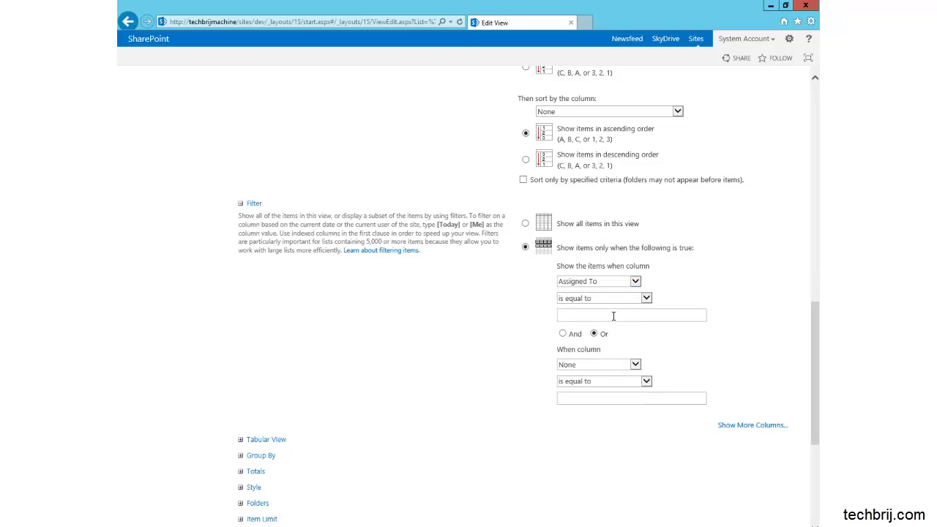
pyautogui.write('[Me]')
pyautogui.scroll(-3, 682, 324)
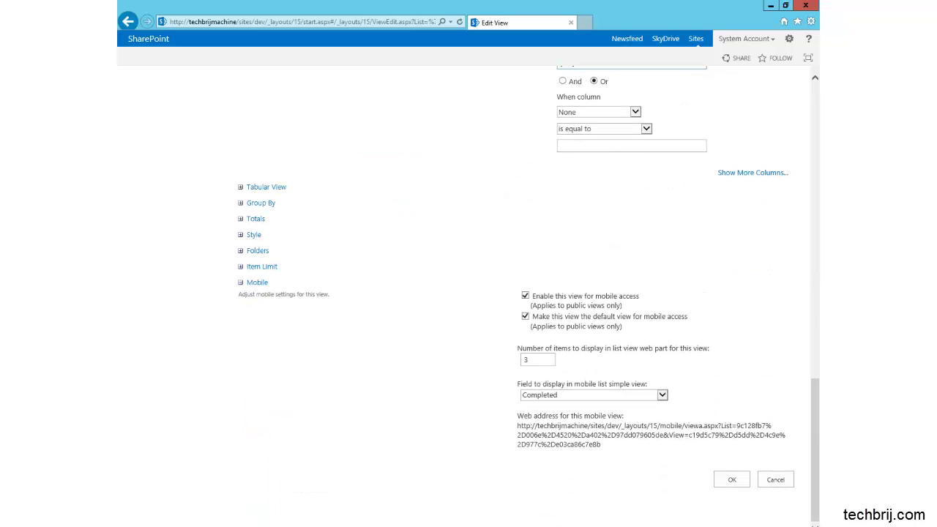
pyautogui.click(732, 480)
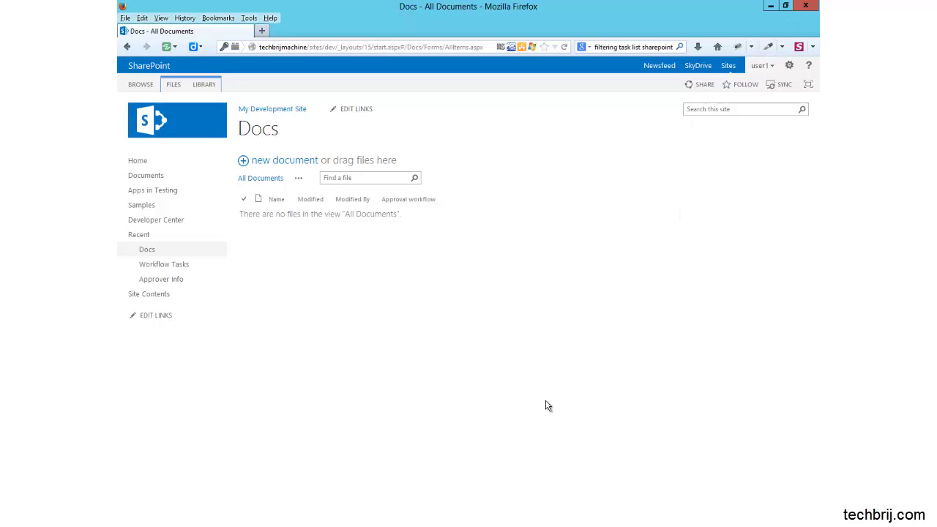
# Upload mydoc.txt from the D: drive as a new document in the Docs library
pyautogui.click(273, 160)
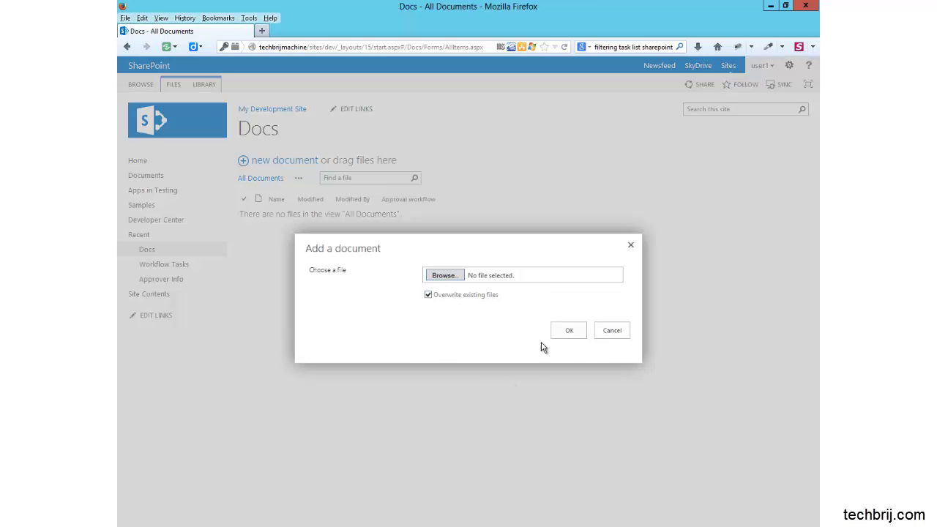
pyautogui.click(461, 277)
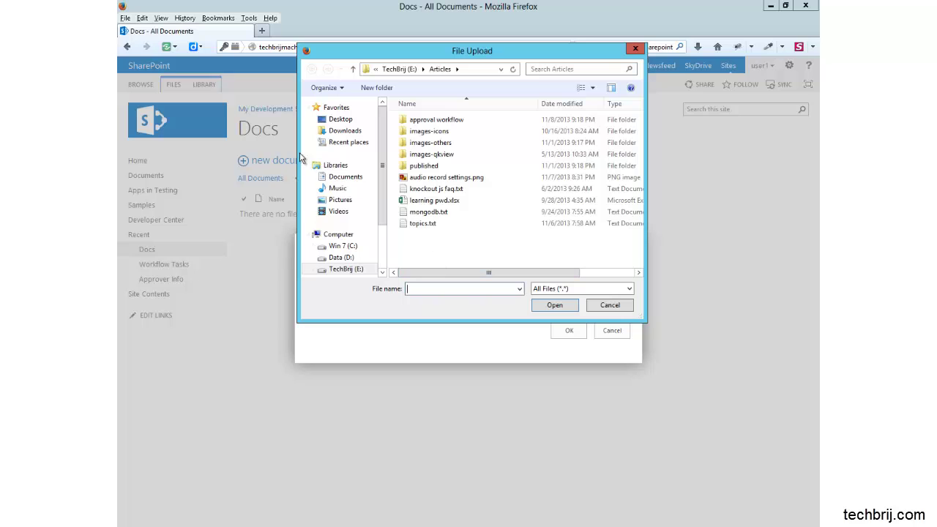
pyautogui.click(341, 258)
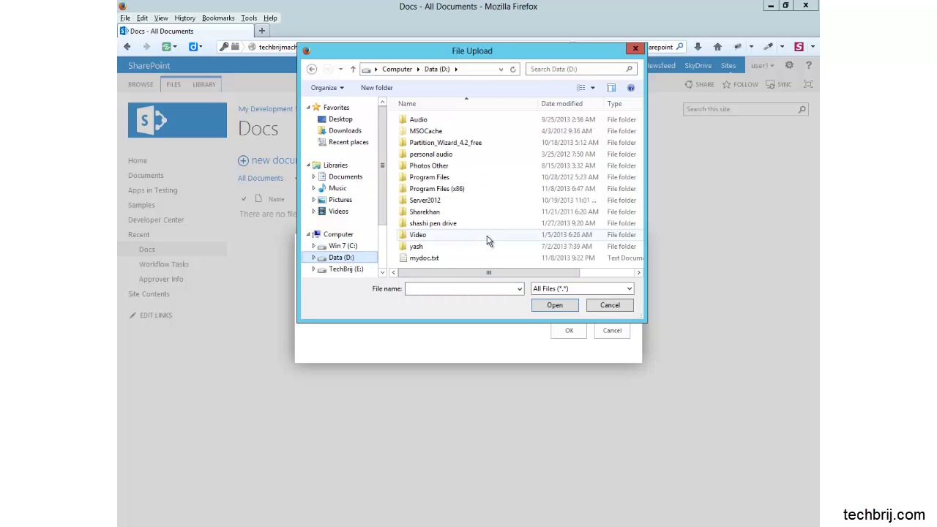
pyautogui.click(439, 259)
pyautogui.doubleClick(439, 259)
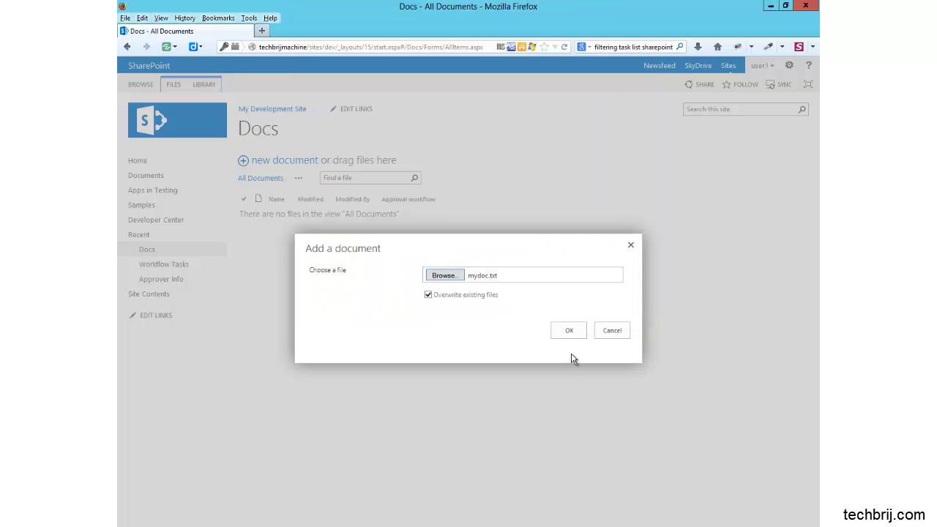
pyautogui.click(569, 330)
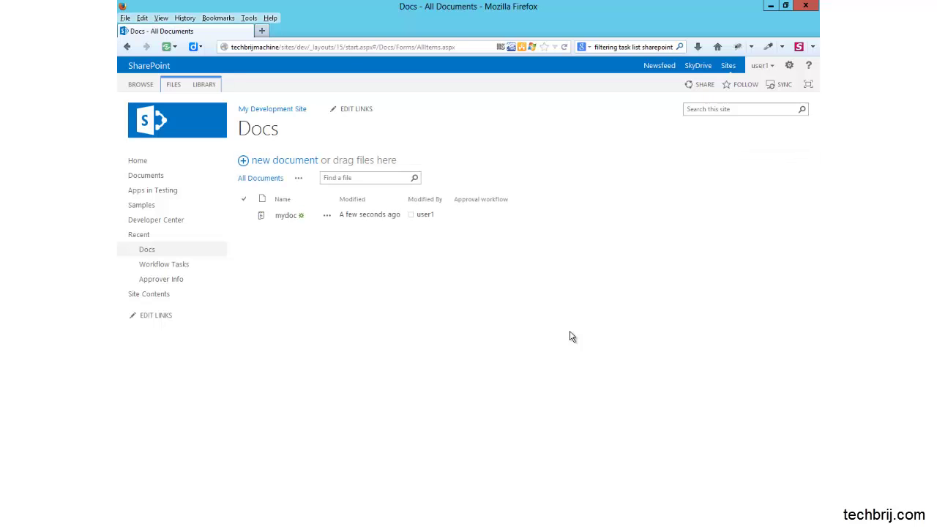
# Reload the library page so mydoc's approval workflow shows Pending
pyautogui.click(474, 49)
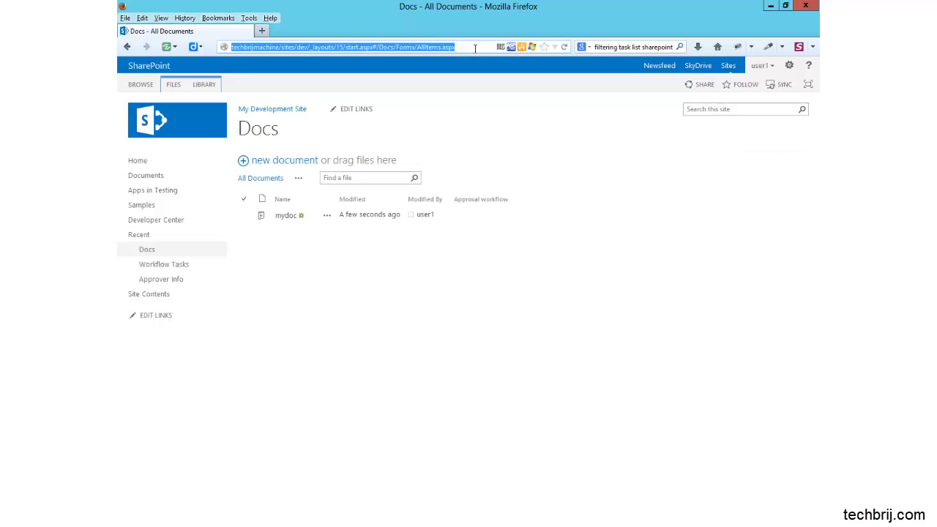
pyautogui.click(474, 48)
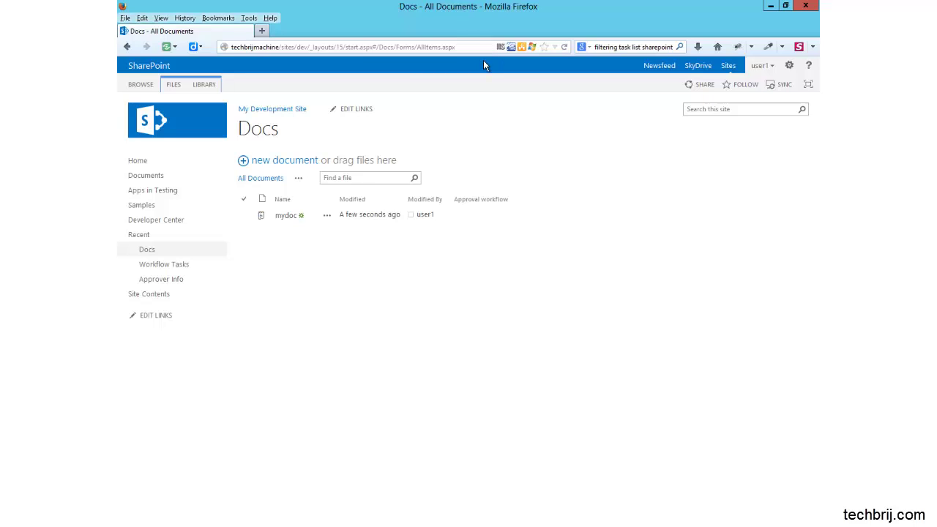
pyautogui.press('F5')
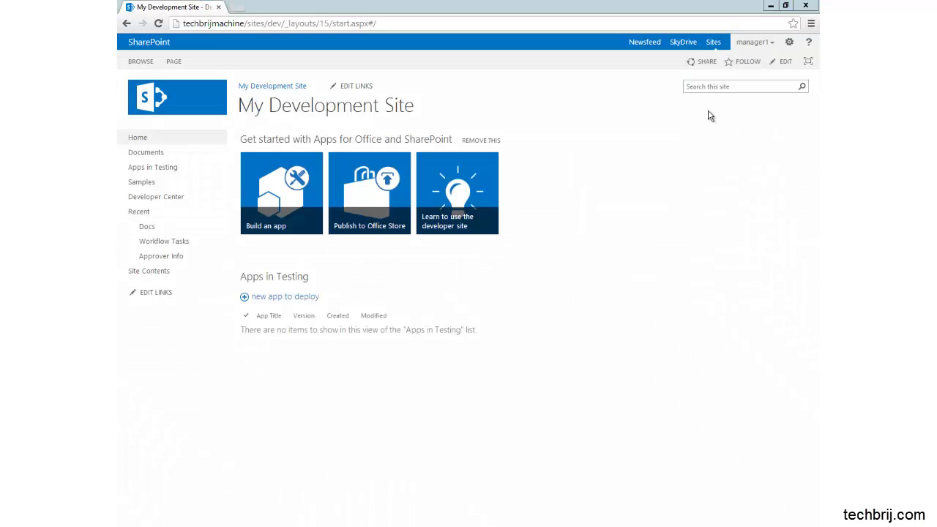
# Go to Workflow Tasks and open the 'Request for Document Approval by user1' task
pyautogui.click(178, 247)
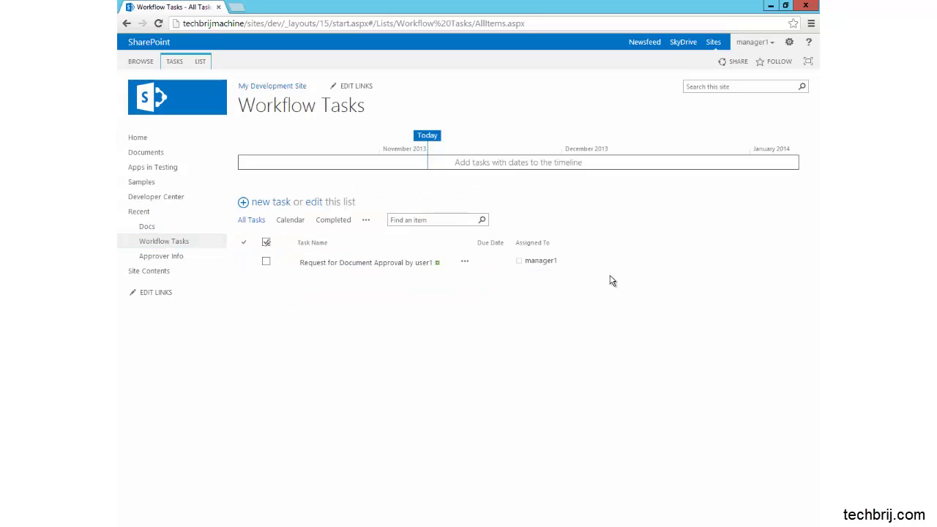
pyautogui.click(401, 265)
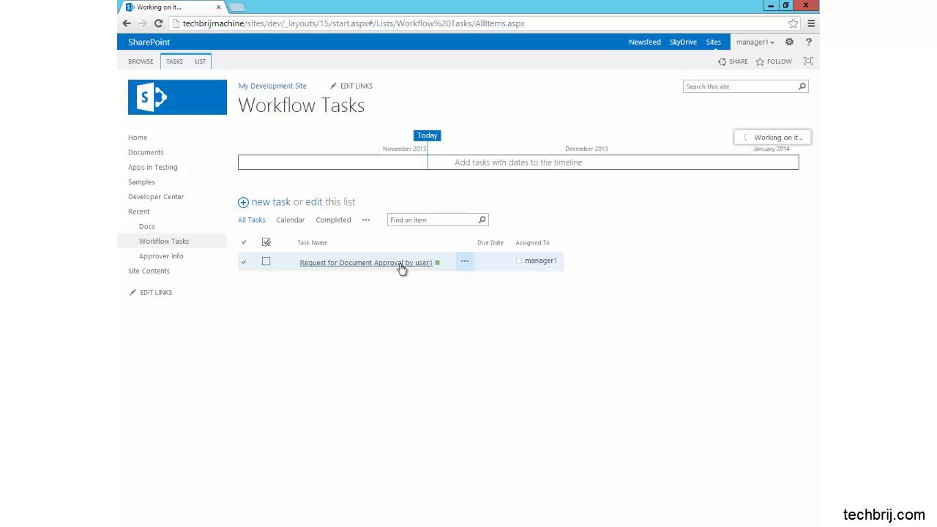
# Edit the document approval task and mark it Approved
pyautogui.click(401, 265)
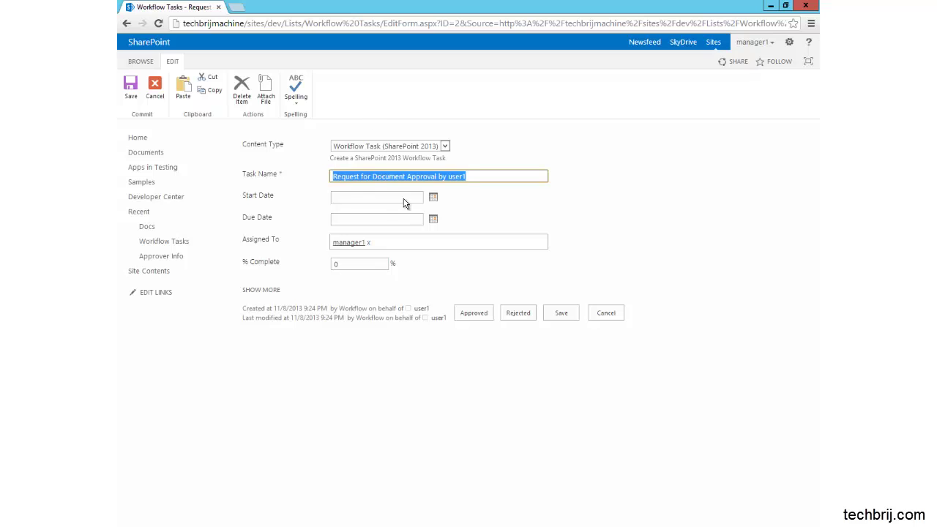
pyautogui.click(480, 319)
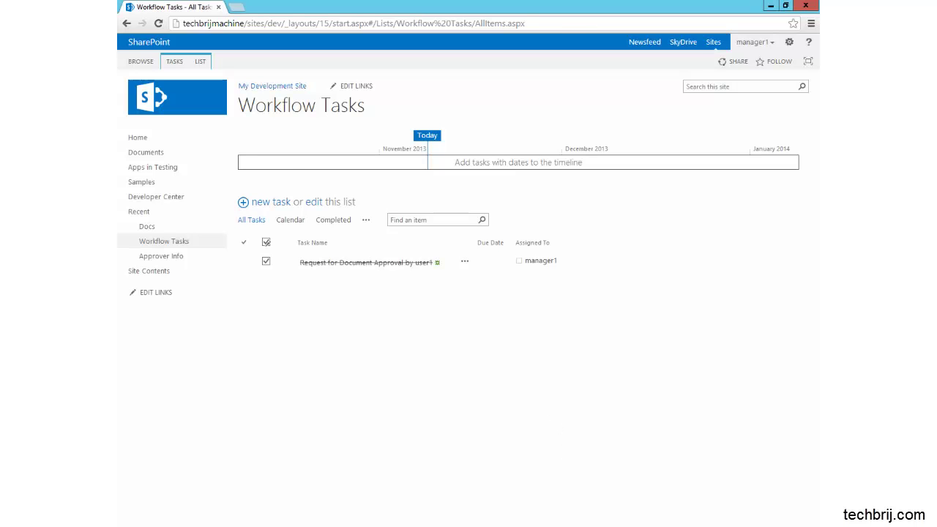
# Switch to user1's Docs library and check that mydoc's Approval workflow reads Approved
pyautogui.hotkey('alt', 'Tab')
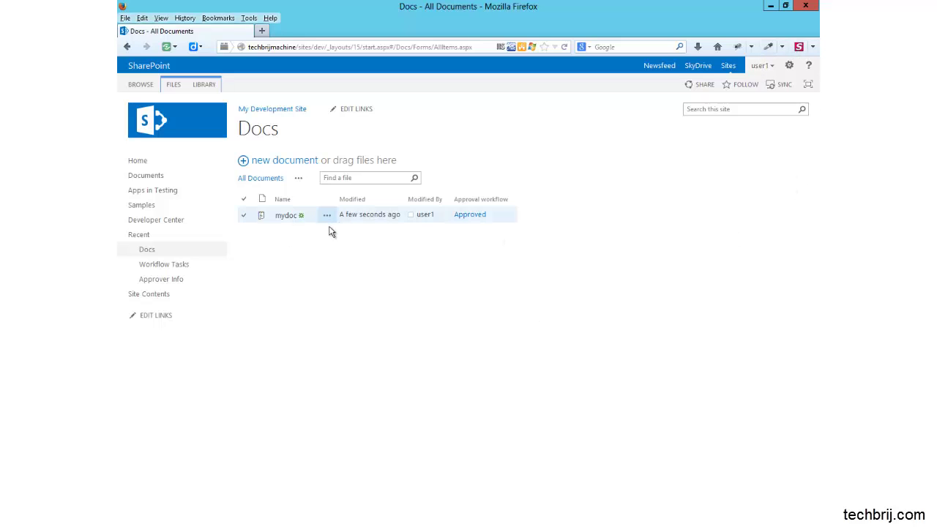
pyautogui.click(472, 220)
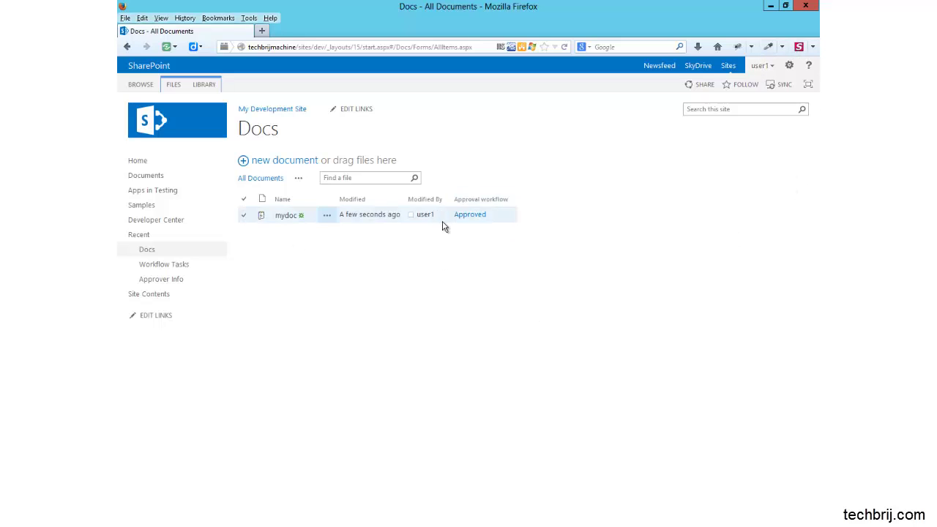